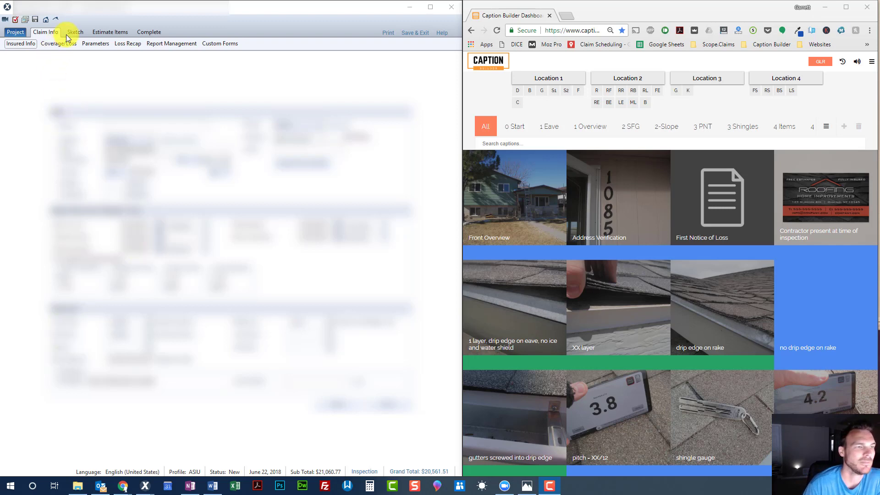
Open the claim's Digital Images window, then move and resize it to sit beside the caption dashboard
{"action": "left_click", "coordinate": [24, 20]}
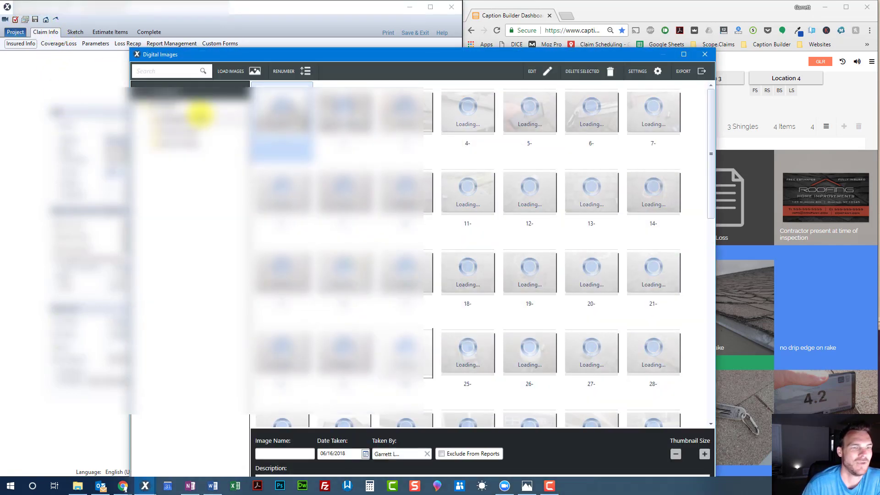
{"action": "left_click_drag", "start_coordinate": [331, 56], "coordinate": [202, 8]}
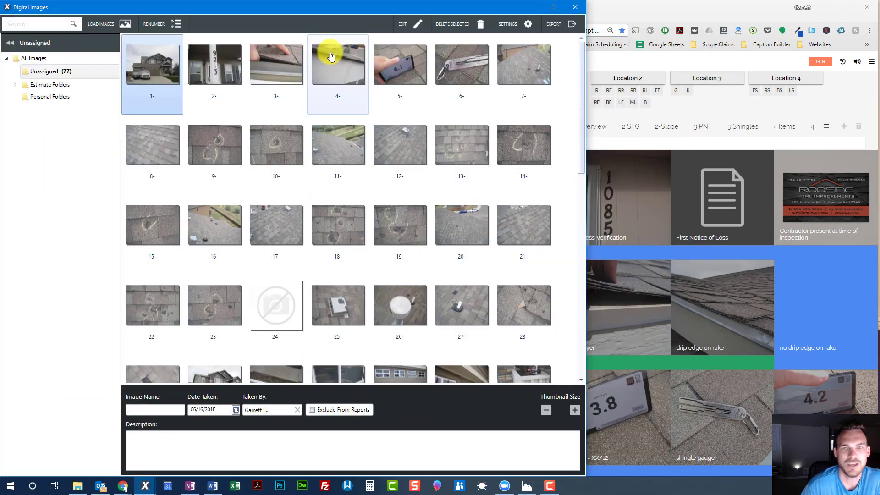
{"action": "left_click_drag", "start_coordinate": [586, 104], "coordinate": [428, 109]}
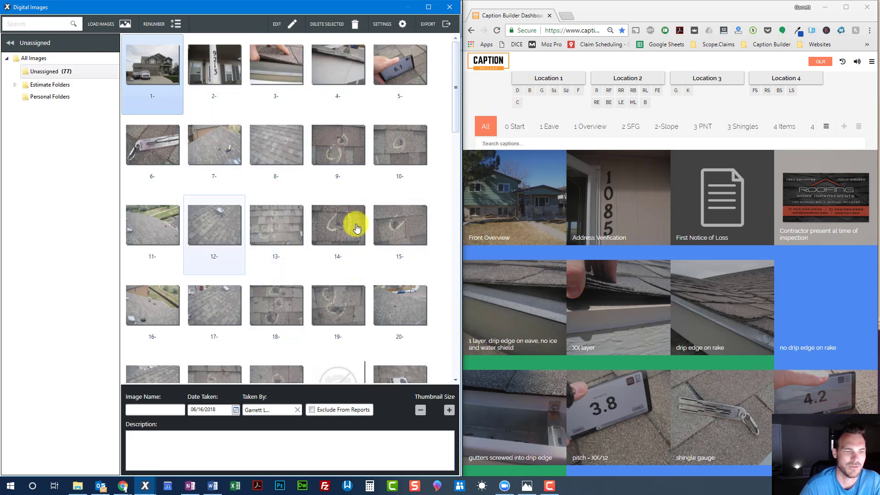
Review the unassigned photos and set the description of image 1 to "Dwelling : Front Overview"
{"action": "scroll", "coordinate": [353, 238], "scroll_direction": "down", "scroll_amount": 2}
{"action": "scroll", "coordinate": [354, 250], "scroll_direction": "down", "scroll_amount": 4}
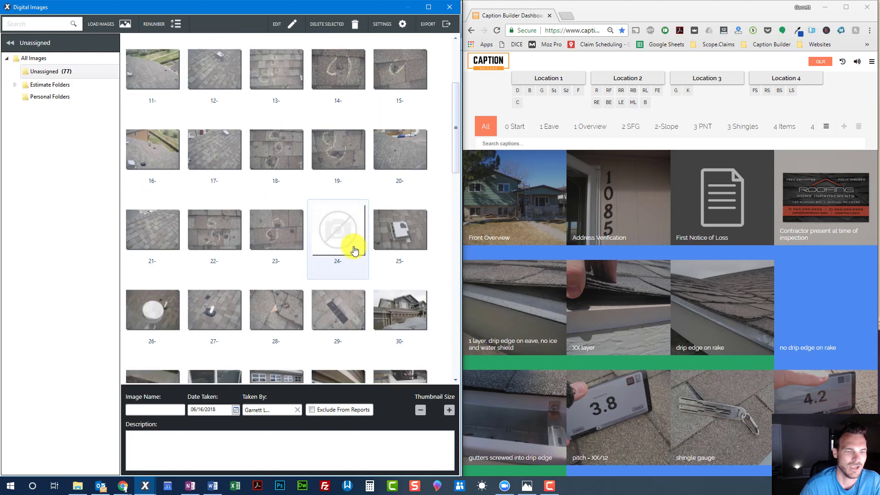
{"action": "scroll", "coordinate": [353, 251], "scroll_direction": "down", "scroll_amount": 2}
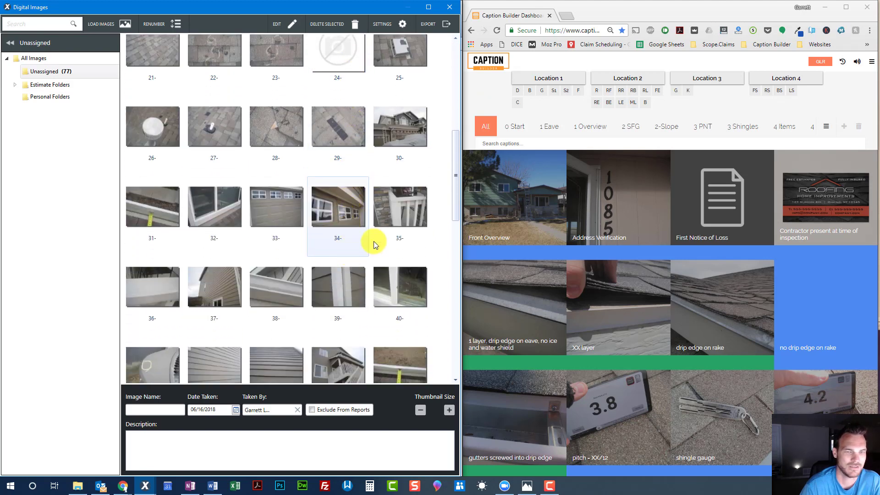
{"action": "left_click_drag", "start_coordinate": [457, 183], "coordinate": [454, 73]}
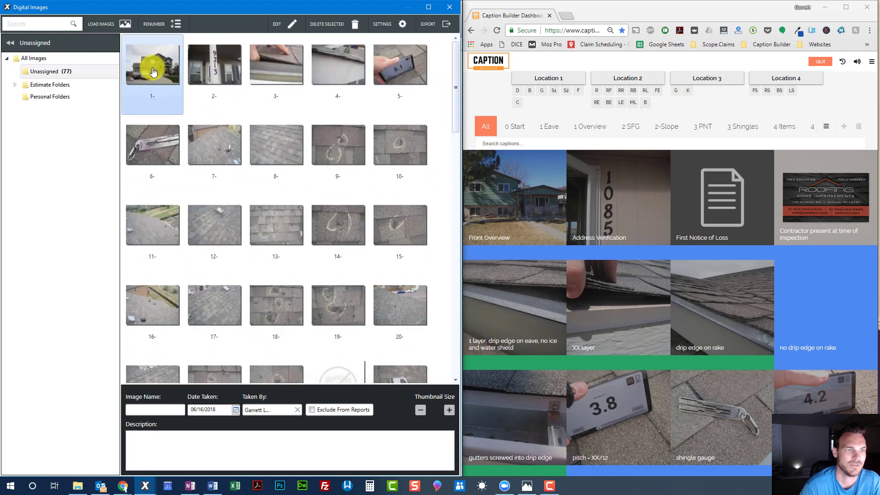
{"action": "double_click", "coordinate": [516, 90]}
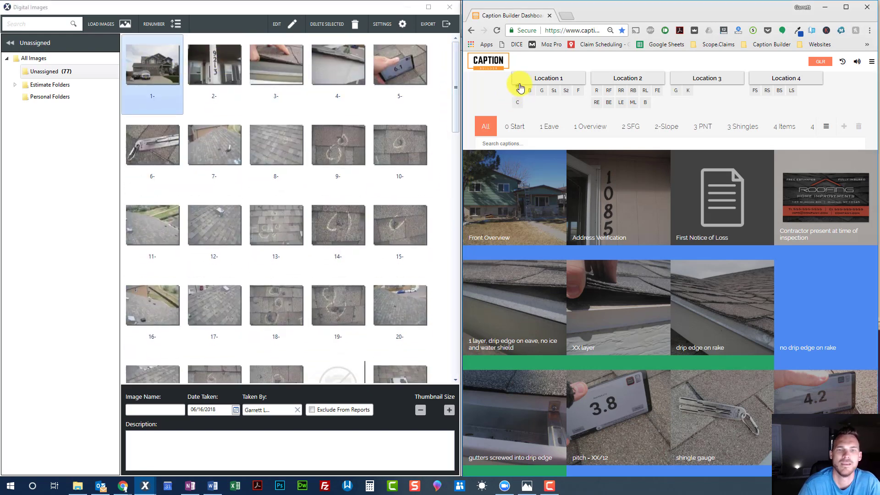
{"action": "left_click", "coordinate": [519, 91]}
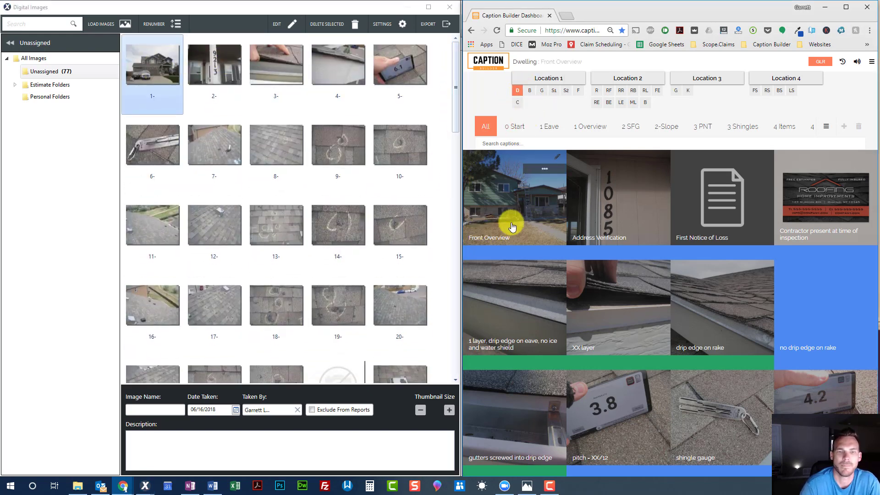
{"action": "left_click", "coordinate": [197, 461]}
{"action": "type", "text": "Dwelling : Front Overview"}
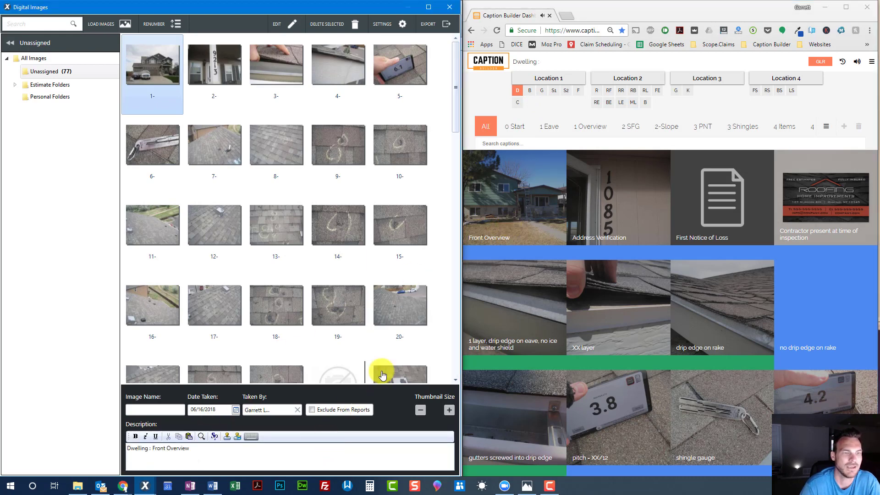
Set the description of image 2 to "Dwelling : Address Verification" from the matching prebuilt caption
{"action": "key", "text": "Page_Down"}
{"action": "left_click", "coordinate": [583, 214]}
{"action": "left_click", "coordinate": [259, 454]}
{"action": "type", "text": "Dwelling : Address Verification"}
Change the caption location to Roof and describe image 3 as "Dwelling : Roof : 1 layer, drip edge on eave, no ice and water shield"
{"action": "key", "text": "Page_Down"}
{"action": "left_click", "coordinate": [596, 91]}
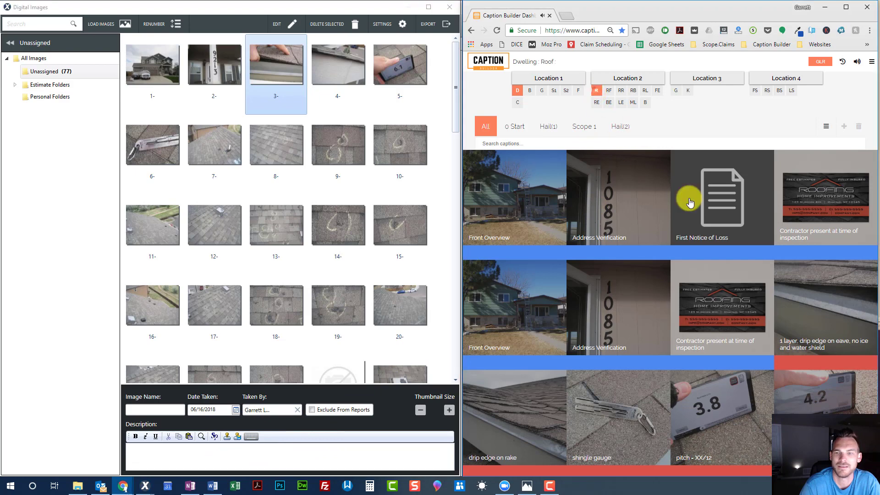
{"action": "scroll", "coordinate": [783, 295], "scroll_direction": "down", "scroll_amount": 1}
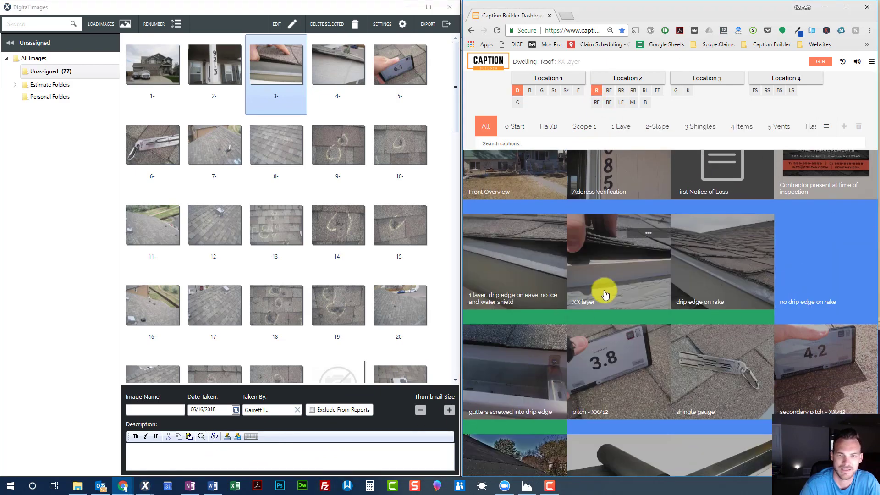
{"action": "left_click", "coordinate": [497, 290]}
{"action": "left_click", "coordinate": [336, 457]}
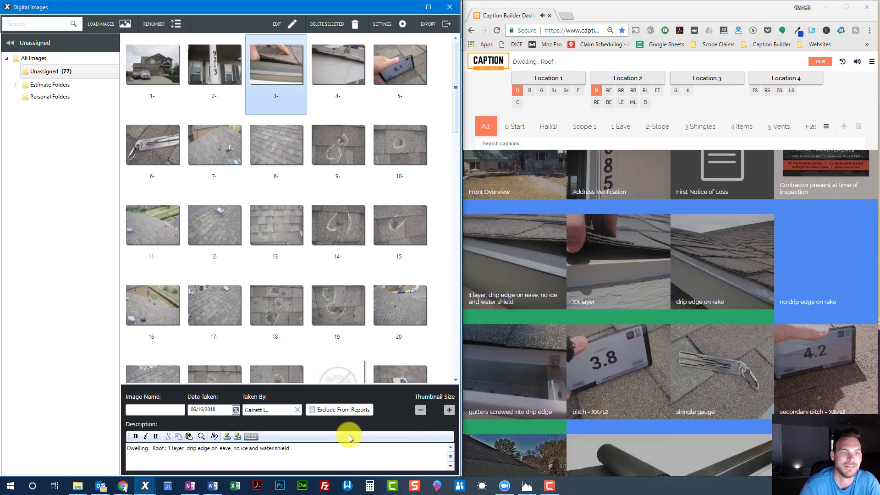
Describe image 4 with the "no drip edge on rake" caption for the dwelling roof
{"action": "scroll", "coordinate": [644, 283], "scroll_direction": "down", "scroll_amount": 2}
{"action": "left_click", "coordinate": [792, 193]}
{"action": "left_click", "coordinate": [285, 445]}
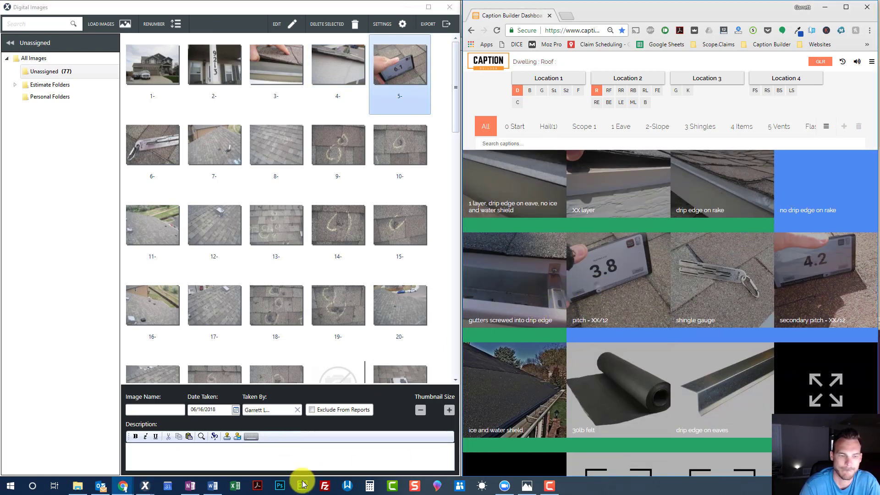
Describe image 5 as "Dwelling : Roof : pitch = XX/12" and image 6 as "Dwelling : Roof : shingle gauge"
{"action": "left_click", "coordinate": [303, 445]}
{"action": "type", "text": "Dwelling : Roof : pitch = XX/12"}
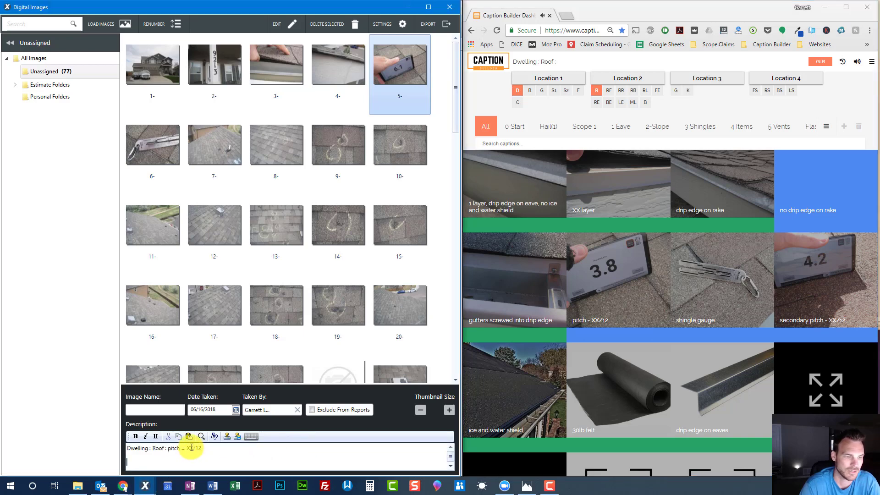
{"action": "key", "text": "Page_Down"}
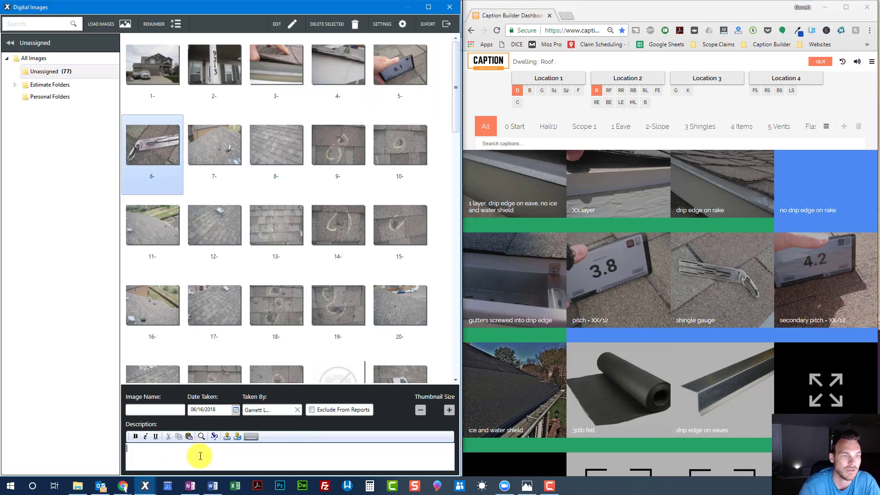
{"action": "left_click", "coordinate": [696, 297]}
{"action": "left_click", "coordinate": [342, 447]}
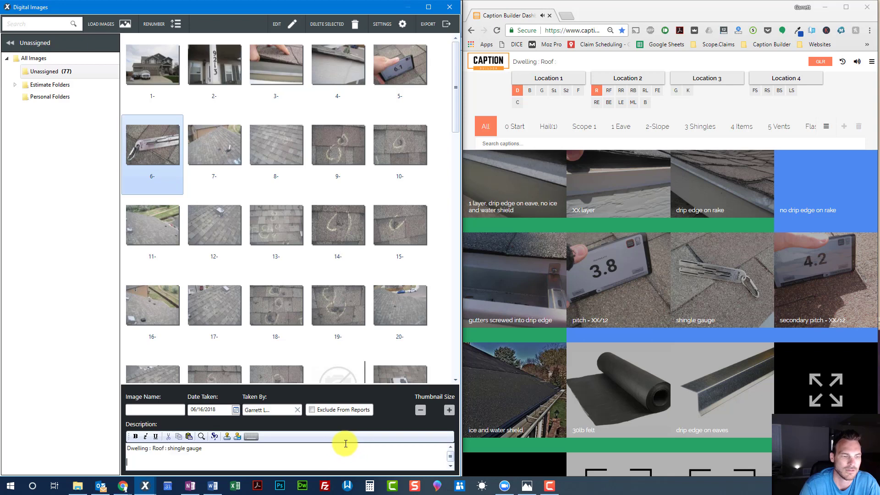
Switch the caption location to Roof Front Slope and describe image 7 as "Dwelling : Roof Front Slope : overview of slope"
{"action": "left_click", "coordinate": [608, 90]}
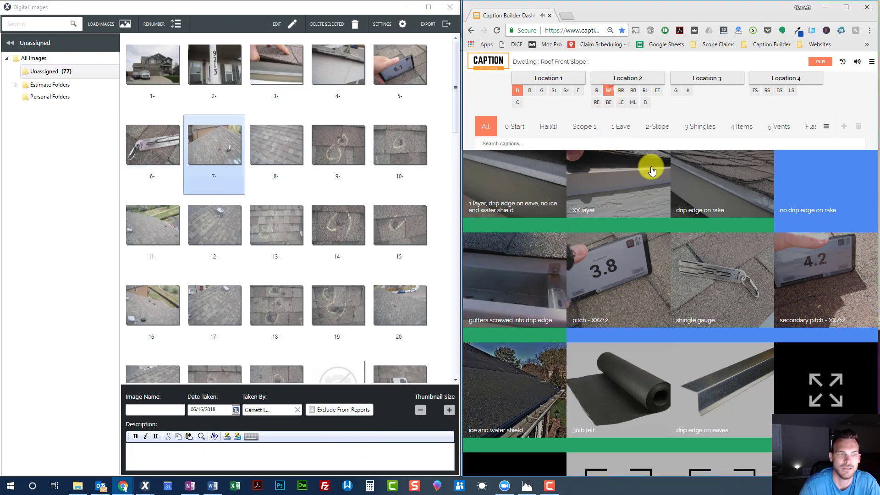
{"action": "scroll", "coordinate": [733, 372], "scroll_direction": "down", "scroll_amount": 3}
{"action": "left_click", "coordinate": [797, 278]}
{"action": "left_click", "coordinate": [378, 453]}
{"action": "type", "text": "Dwelling : Roof Front Slope : overview of slope"}
Describe image 8 with the "overview of slope, no storm damage" caption for the roof front slope
{"action": "key", "text": "Page_Down"}
{"action": "left_click", "coordinate": [547, 367]}
{"action": "left_click", "coordinate": [374, 450]}
{"action": "type", "text": "overview of slope, no storm damage"}
Describe images 9 and 10 as "Dwelling : Roof Front Slope : hail damage to the 30yr laminate shingle", using the caption's hail cause
{"action": "key", "text": "Page_Down"}
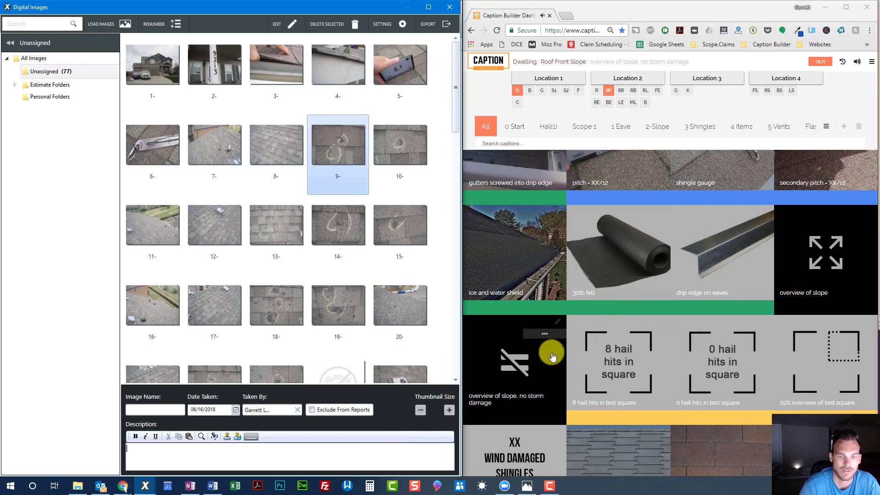
{"action": "scroll", "coordinate": [634, 330], "scroll_direction": "down", "scroll_amount": 1}
{"action": "left_click", "coordinate": [655, 289]}
{"action": "left_click", "coordinate": [688, 354]}
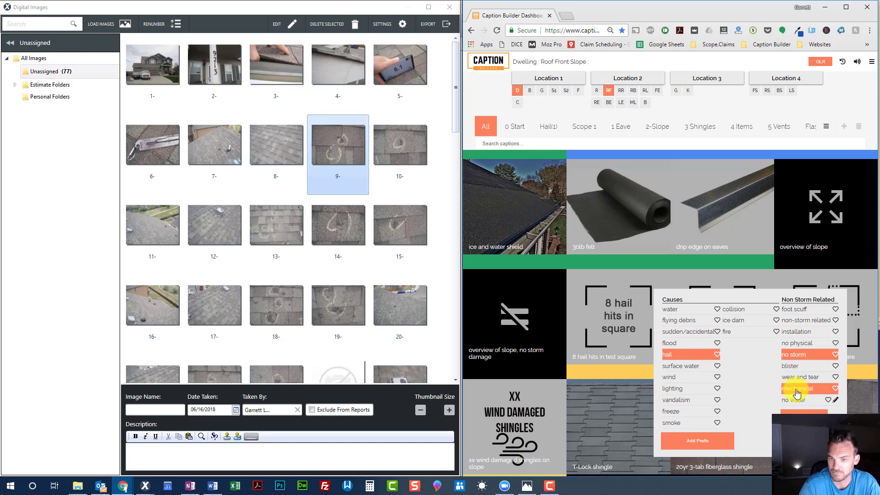
{"action": "scroll", "coordinate": [620, 332], "scroll_direction": "down", "scroll_amount": 3}
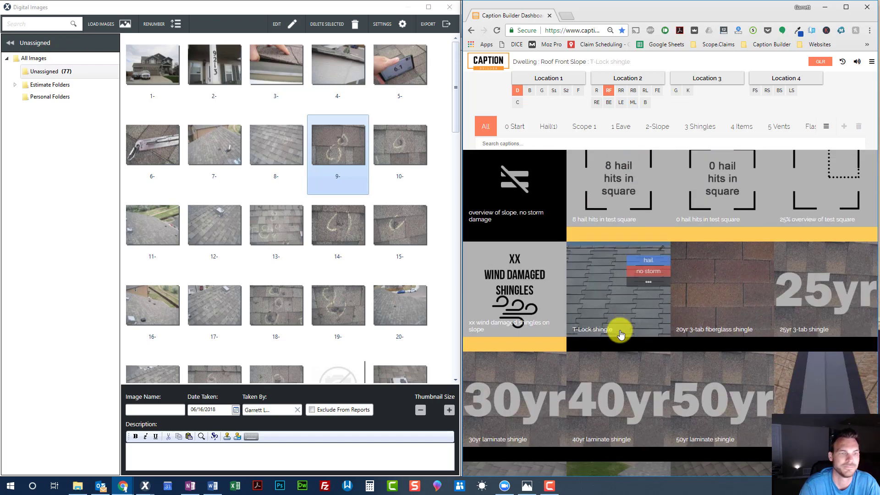
{"action": "scroll", "coordinate": [624, 328], "scroll_direction": "down", "scroll_amount": 2}
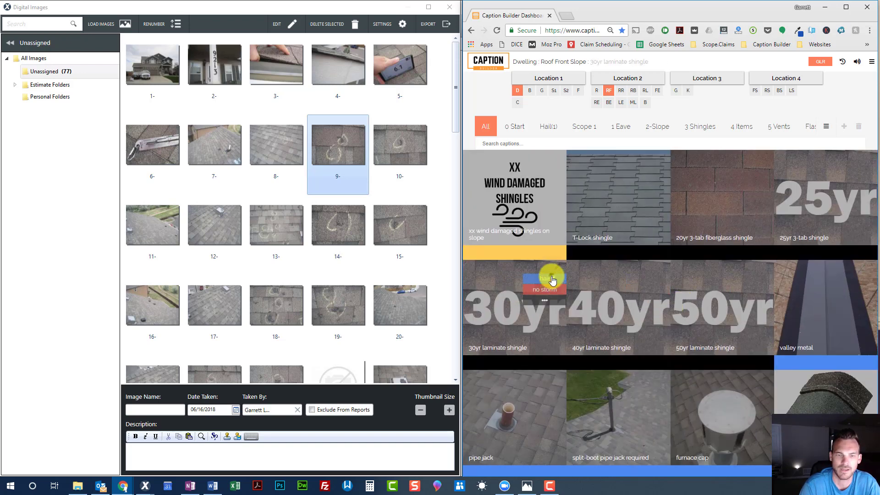
{"action": "left_click", "coordinate": [323, 454]}
{"action": "type", "text": "Dwelling : Roof Front Slope : hail damage to the 30yr laminate shingle"}
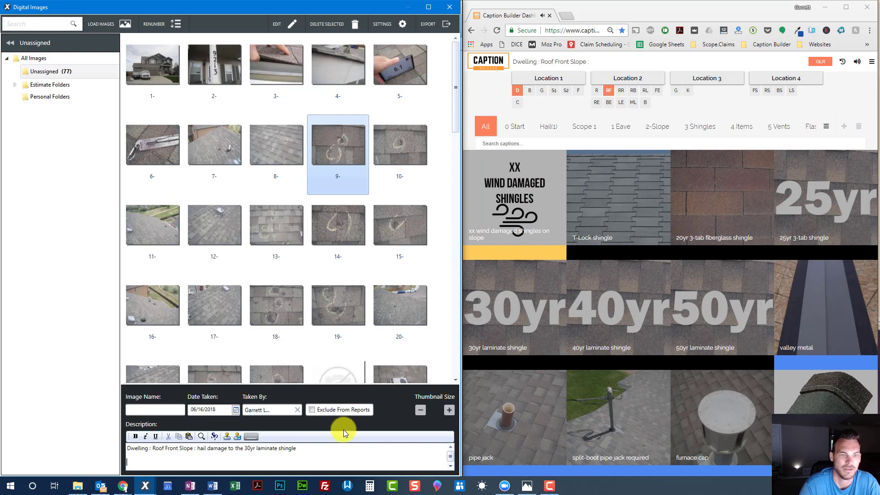
{"action": "key", "text": "Page_Down"}
{"action": "type", "text": "Dwelling : Roof Front Slope : hail damage to the 30yr laminate shingle"}
Switch the caption location to Roof Right Slope and describe image 11 as "Dwelling : Roof Right Slope : overview of slope"
{"action": "key", "text": "Page_Down"}
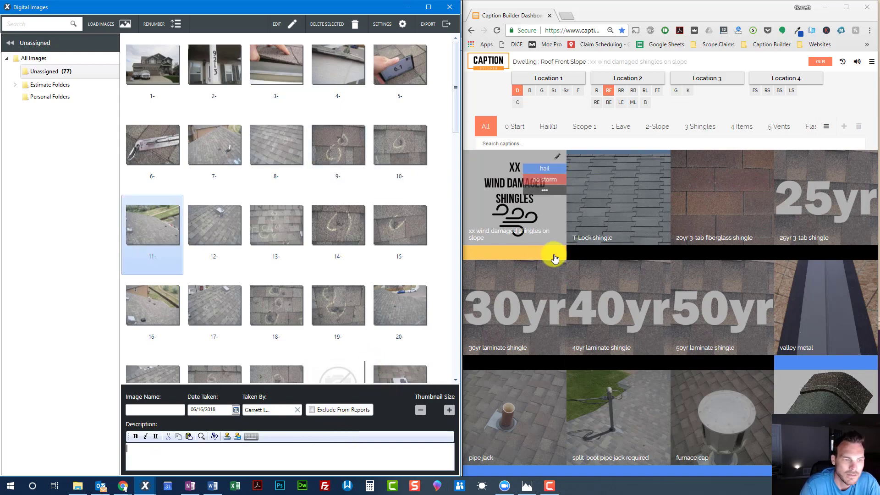
{"action": "left_click", "coordinate": [622, 90]}
{"action": "scroll", "coordinate": [682, 216], "scroll_direction": "up", "scroll_amount": 4}
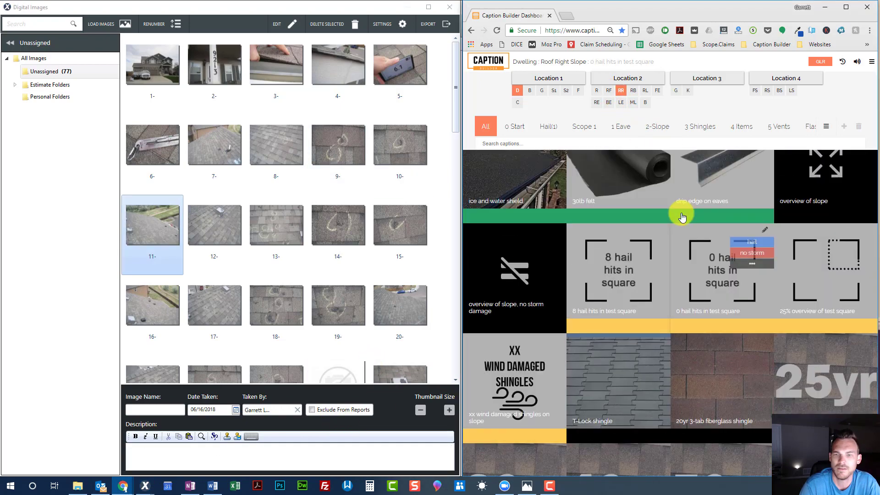
{"action": "left_click", "coordinate": [796, 182]}
{"action": "left_click", "coordinate": [233, 459]}
{"action": "type", "text": "Dwelling : Roof Right Slope : overview of slope"}
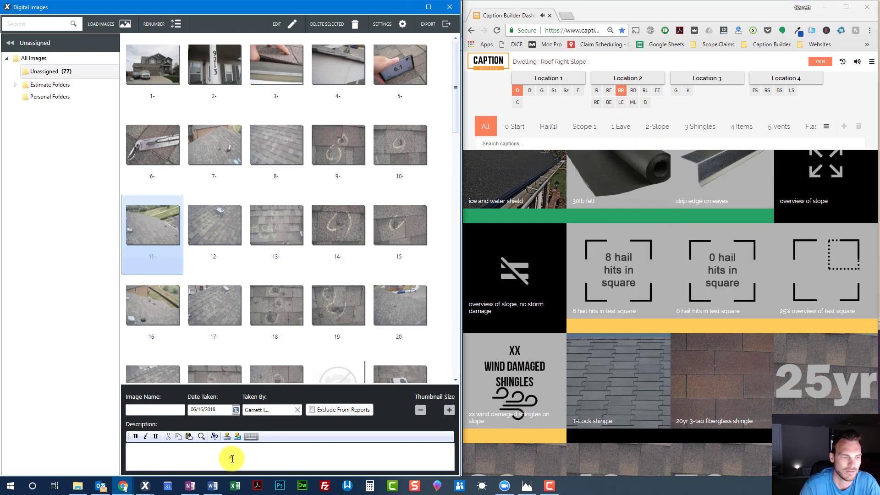
Describe image 12 with the "8 hail hits in test square" caption for the roof right slope
{"action": "key", "text": "Page_Down"}
{"action": "scroll", "coordinate": [660, 341], "scroll_direction": "down", "scroll_amount": 1}
{"action": "left_click", "coordinate": [618, 211]}
{"action": "left_click", "coordinate": [362, 451]}
{"action": "key", "text": "ctrl+v"}
Describe image 13 with the "20yr 3-tab fiberglass shingle" caption for the roof right slope
{"action": "key", "text": "Page_Down"}
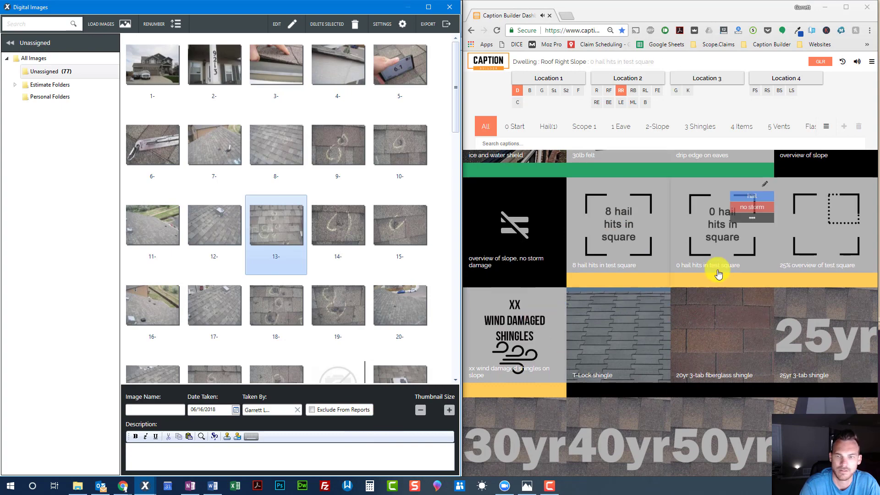
{"action": "left_click", "coordinate": [359, 455]}
{"action": "type", "text": "20yr 3-tab fiberglass shingle"}
Describe images 14 and 15 as hail damage to the 30yr laminate shingle on the roof right slope
{"action": "key", "text": "Right"}
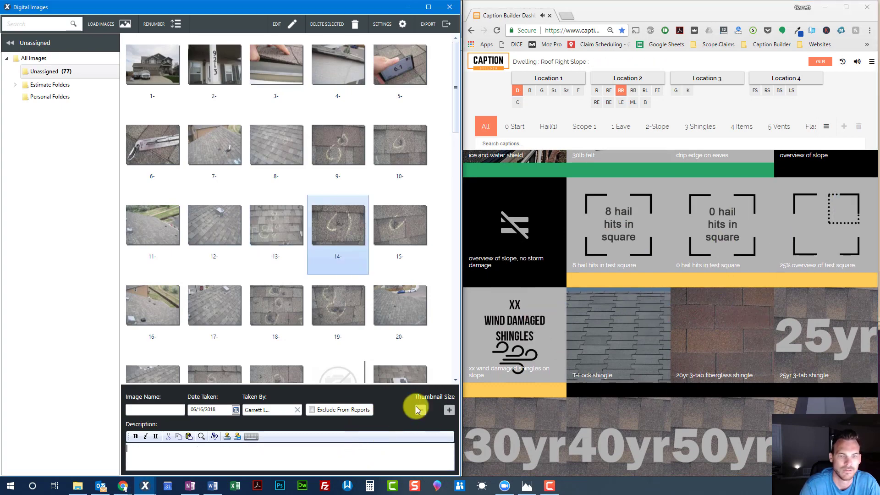
{"action": "scroll", "coordinate": [619, 321], "scroll_direction": "down", "scroll_amount": 3}
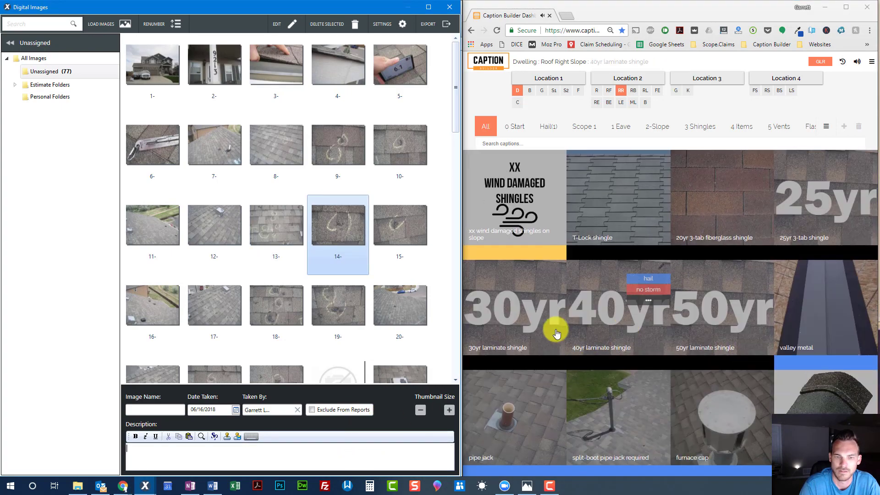
{"action": "left_click", "coordinate": [370, 444]}
{"action": "key", "text": "ctrl+v"}
{"action": "key", "text": "Right"}
Switch the caption location to Roof Back Slope and describe image 16 as "Dwelling : Roof Back Slope : overview of slope"
{"action": "key", "text": "Right"}
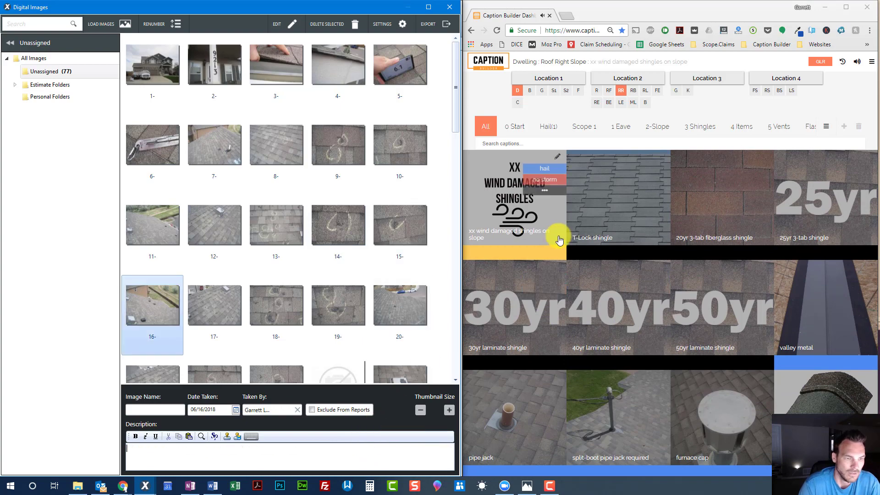
{"action": "scroll", "coordinate": [583, 261], "scroll_direction": "up", "scroll_amount": 1}
{"action": "left_click", "coordinate": [627, 93]}
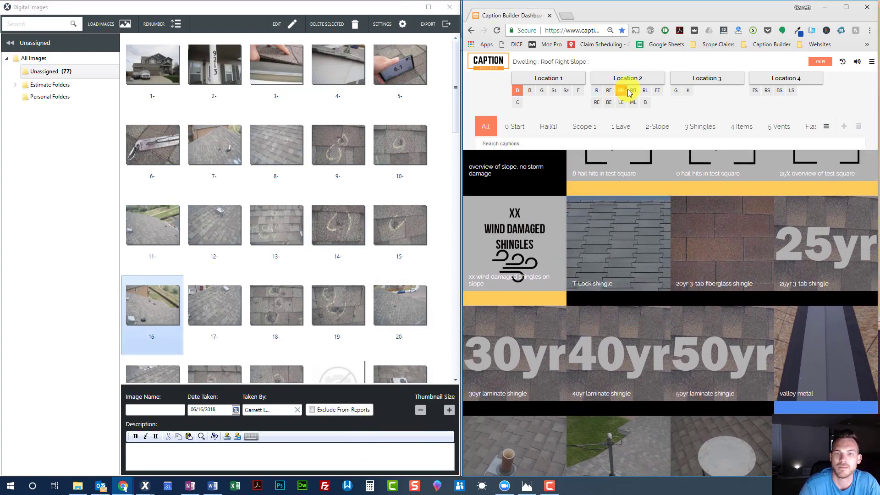
{"action": "scroll", "coordinate": [514, 255], "scroll_direction": "up", "scroll_amount": 3}
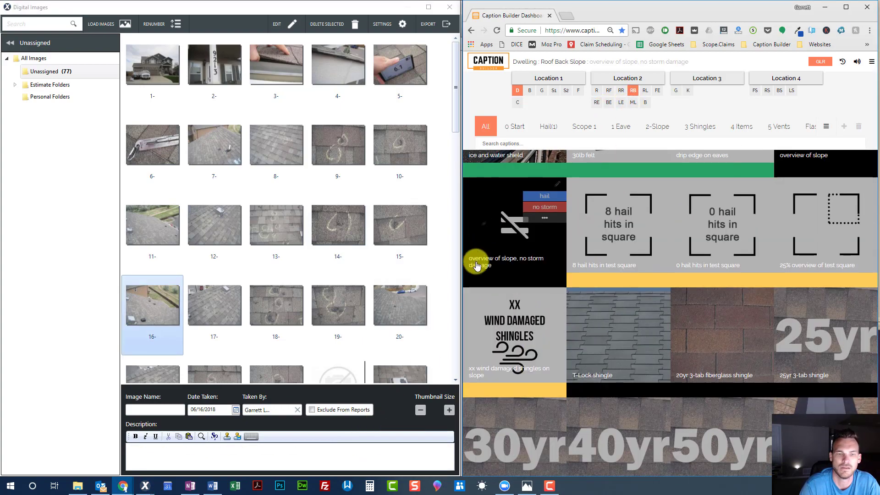
{"action": "left_click", "coordinate": [793, 184]}
{"action": "left_click", "coordinate": [269, 453]}
{"action": "type", "text": "Dwelling : Roof Back Slope : overview of slope"}
Describe image 17 with the "8 hail hits in test square" caption for the roof back slope
{"action": "key", "text": "Page_Down"}
{"action": "scroll", "coordinate": [677, 324], "scroll_direction": "down", "scroll_amount": 2}
{"action": "left_click", "coordinate": [611, 212]}
{"action": "left_click", "coordinate": [389, 460]}
{"action": "key", "text": "ctrl+v"}
Describe images 18 and 19 as "Dwelling : Roof Back Slope : hail damage to the 30yr laminate shingle"
{"action": "key", "text": "Page_Down"}
{"action": "mouse_move", "coordinate": [747, 263]}
{"action": "scroll", "coordinate": [751, 261], "scroll_direction": "down", "scroll_amount": 1}
{"action": "left_click", "coordinate": [540, 329]}
{"action": "left_click", "coordinate": [385, 454]}
{"action": "type", "text": "Dwelling : Roof Back Slope : hail damage to the 30yr laminate shingle"}
{"action": "key", "text": "Right"}
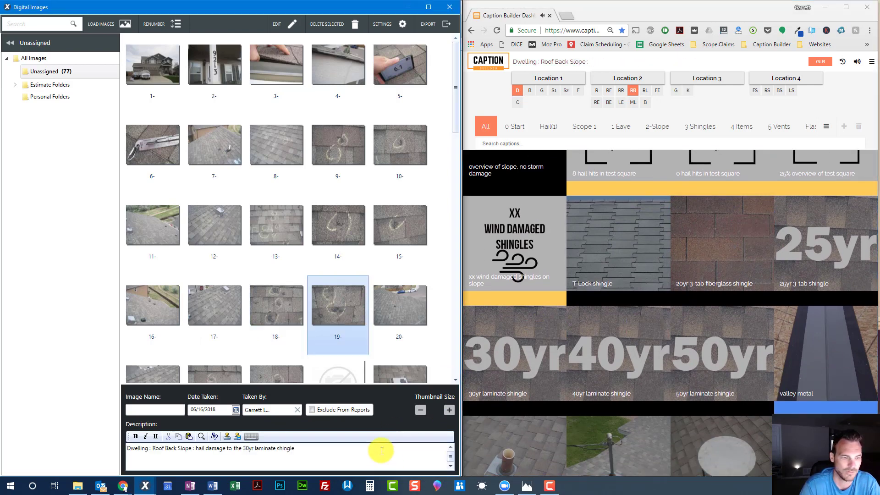
Switch the caption location to Roof Left Slope and describe image 20 as "Dwelling : Roof Left Slope : overview of slope"
{"action": "key", "text": "Right"}
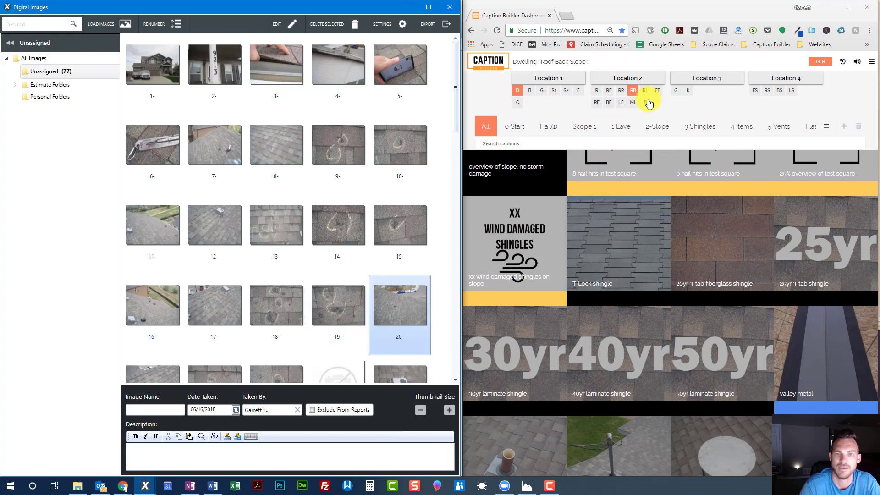
{"action": "left_click", "coordinate": [645, 91]}
{"action": "scroll", "coordinate": [659, 284], "scroll_direction": "up", "scroll_amount": 3}
{"action": "left_click", "coordinate": [786, 197]}
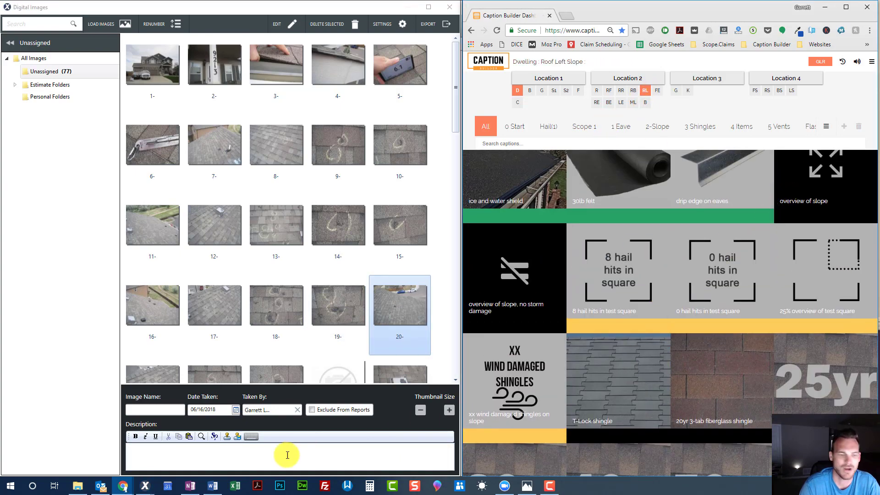
{"action": "left_click", "coordinate": [295, 447]}
{"action": "type", "text": "Dwelling : Roof Left Slope : overview of slope"}
{"action": "key", "text": "Right"}
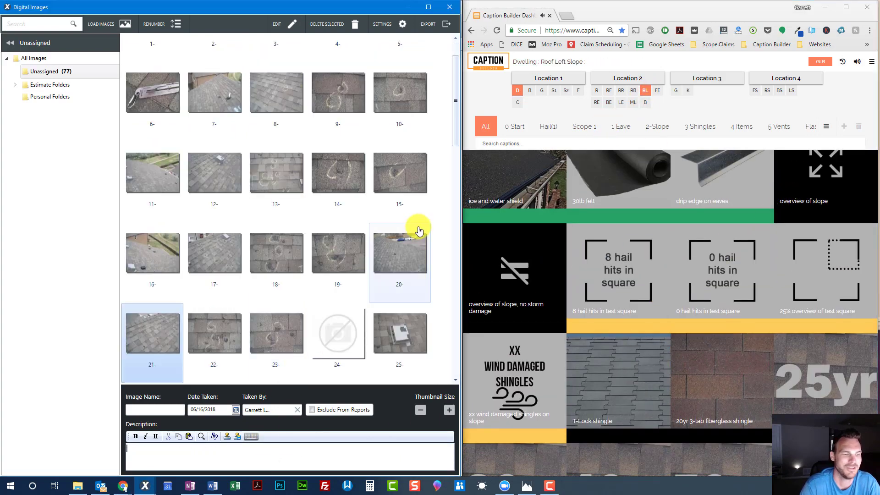
Describe image 21 with the "xx wind damaged shingles on slope" caption for the roof left slope
{"action": "scroll", "coordinate": [591, 243], "scroll_direction": "down", "scroll_amount": 2}
{"action": "left_click", "coordinate": [514, 298]}
{"action": "left_click", "coordinate": [330, 458]}
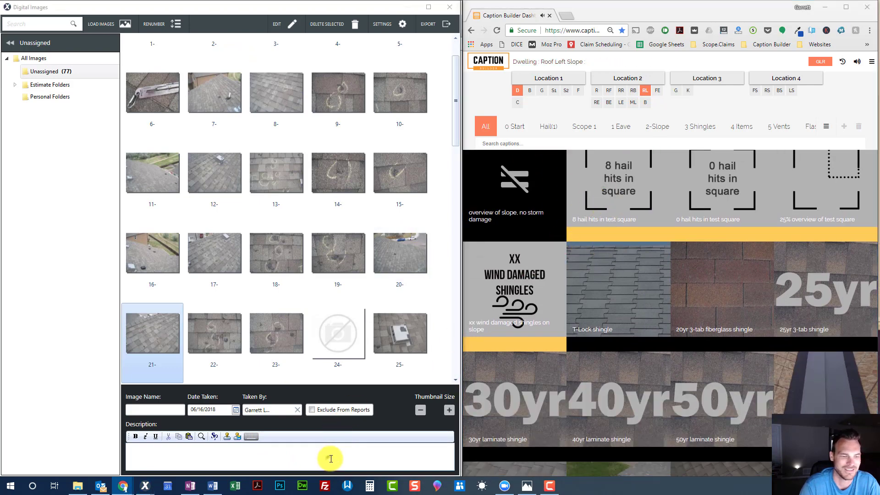
{"action": "type", "text": "Dwelling, Roof Left Slope - xx wind damaged shingles on slope"}
{"action": "key", "text": "Right"}
Describe images 22 and 23 as "Dwelling : Roof Left Slope : hail damage to the 30yr laminate shingle"
{"action": "left_click", "coordinate": [592, 266]}
{"action": "scroll", "coordinate": [591, 266], "scroll_direction": "down", "scroll_amount": 2}
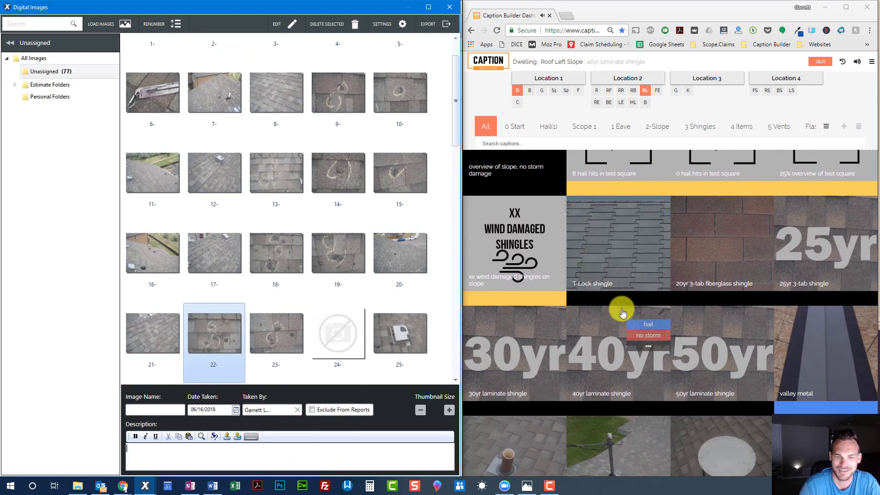
{"action": "left_click", "coordinate": [333, 456]}
{"action": "type", "text": "Dwelling : Roof Left Slope : hail damage to the 30yr laminate shingle"}
{"action": "key", "text": "Right"}
{"action": "type", "text": "Dwelling : Roof Left Slope : hail damage to the 30yr laminate shingle"}
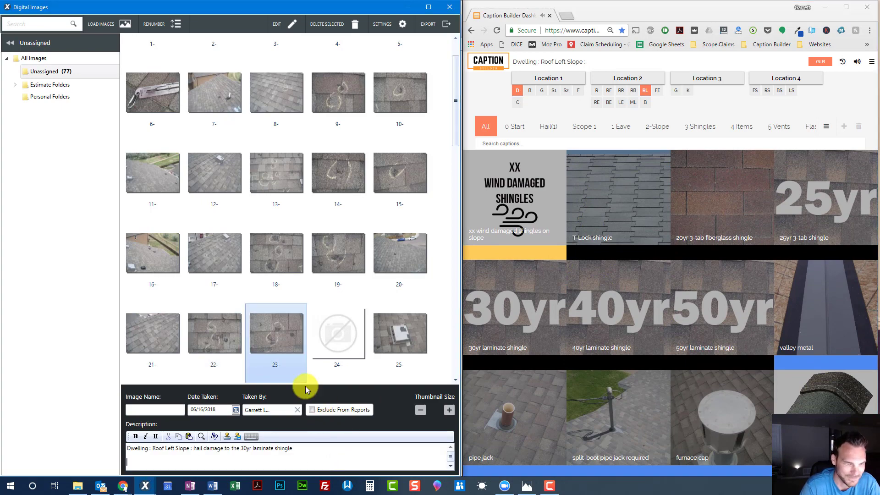
Open image 24 at full size and describe it as "Dwelling : Roof : hail damage to the ridge cap", using the Roof location
{"action": "double_click", "coordinate": [330, 321]}
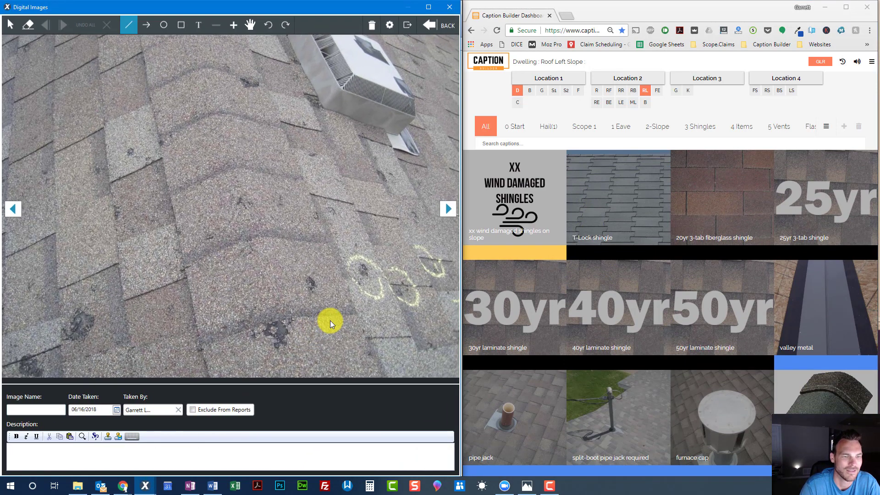
{"action": "scroll", "coordinate": [668, 255], "scroll_direction": "down", "scroll_amount": 2}
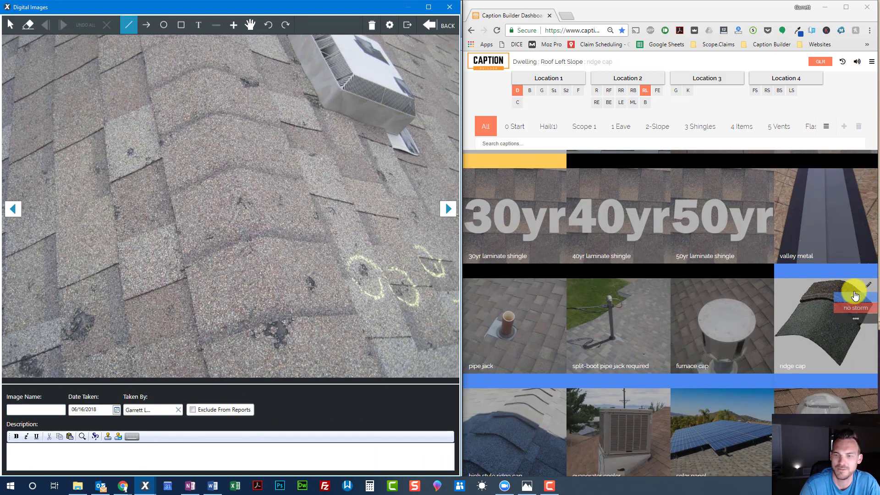
{"action": "left_click", "coordinate": [855, 297]}
{"action": "left_click", "coordinate": [599, 91]}
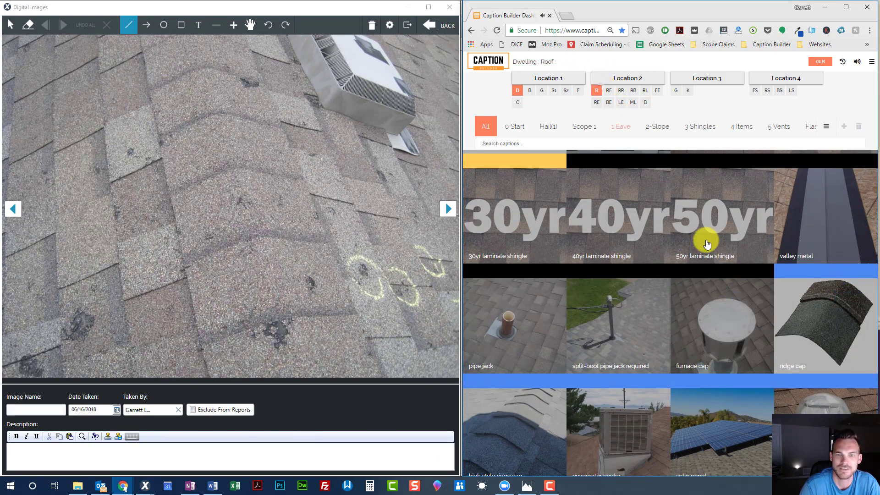
{"action": "left_click", "coordinate": [327, 460]}
{"action": "type", "text": "Dwelling : Roof : hail damage to the ridge cap"}
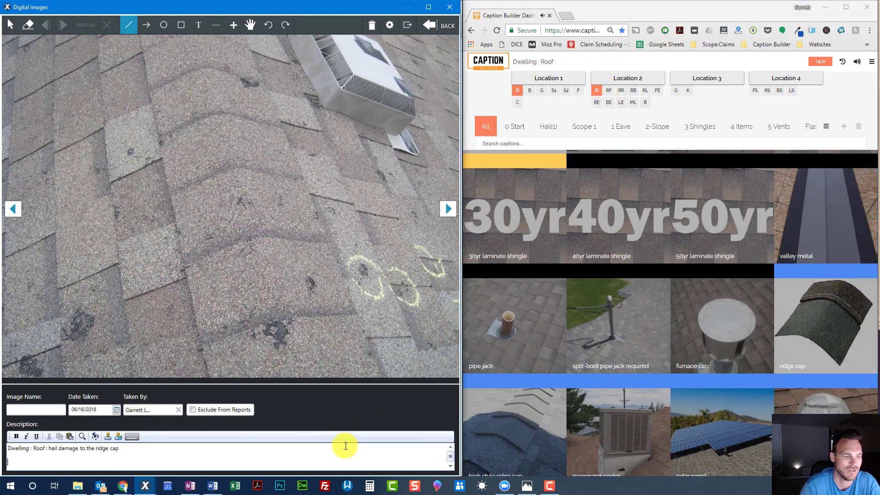
Describe the square roof vent photo as "Dwelling : Roof : hail damage to the turtle vent"
{"action": "scroll", "coordinate": [727, 323], "scroll_direction": "down", "scroll_amount": 3}
{"action": "scroll", "coordinate": [727, 323], "scroll_direction": "down", "scroll_amount": 5}
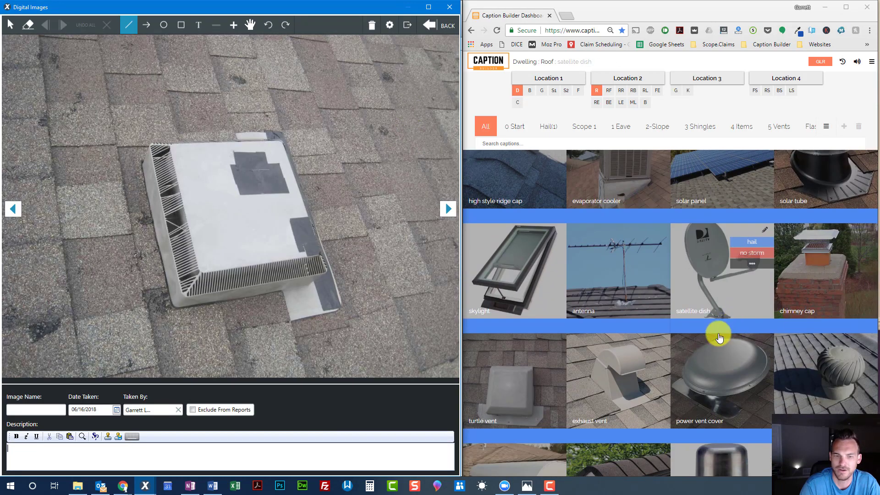
{"action": "left_click", "coordinate": [554, 262]}
{"action": "left_click", "coordinate": [281, 459]}
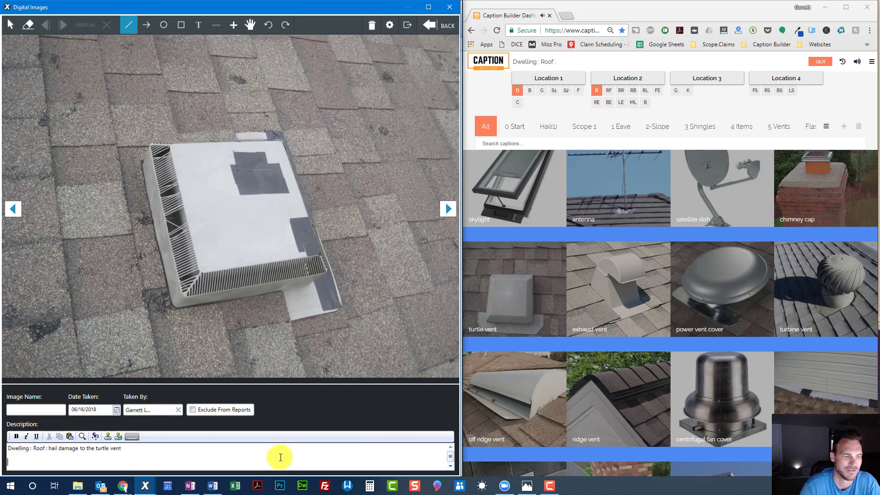
{"action": "key", "text": "ctrl+v"}
{"action": "key", "text": "Page_Down"}
Describe the round vent photo as "Dwelling : Roof : hail damage to the furnace cap" and the following photo with the pipe jack caption
{"action": "scroll", "coordinate": [642, 331], "scroll_direction": "up", "scroll_amount": 3}
{"action": "scroll", "coordinate": [771, 310], "scroll_direction": "up", "scroll_amount": 3}
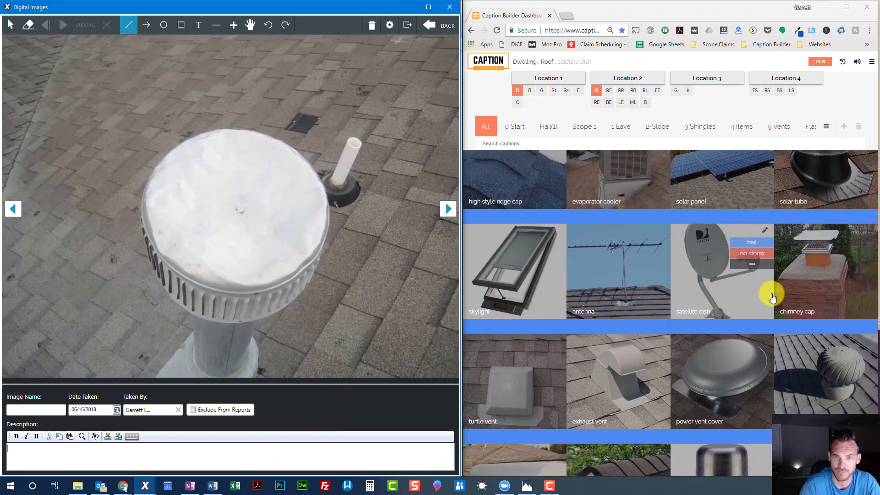
{"action": "left_click", "coordinate": [761, 206]}
{"action": "left_click", "coordinate": [281, 456]}
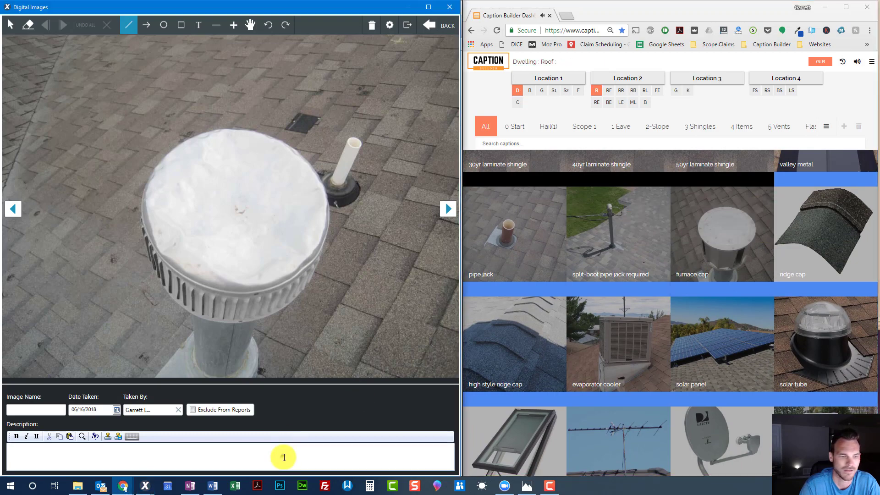
{"action": "type", "text": "Dwelling : Roof : hail damage to the furnace cap"}
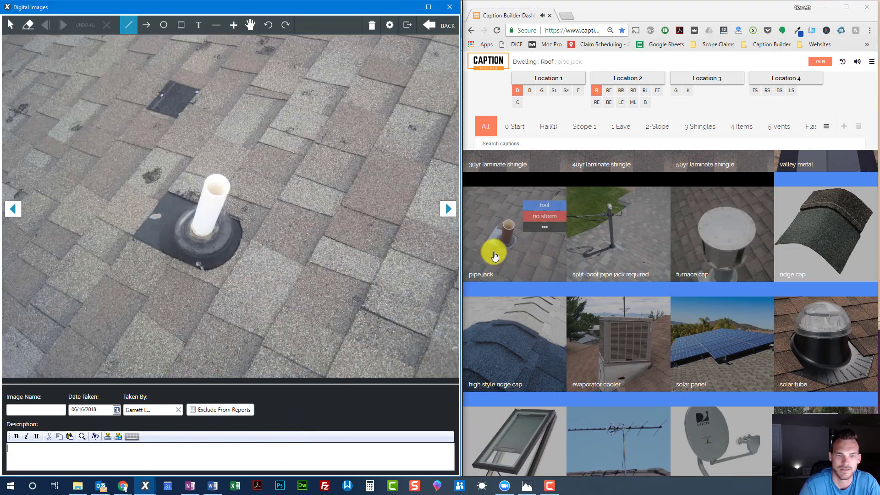
{"action": "left_click", "coordinate": [264, 452]}
{"action": "key", "text": "Page_Down"}
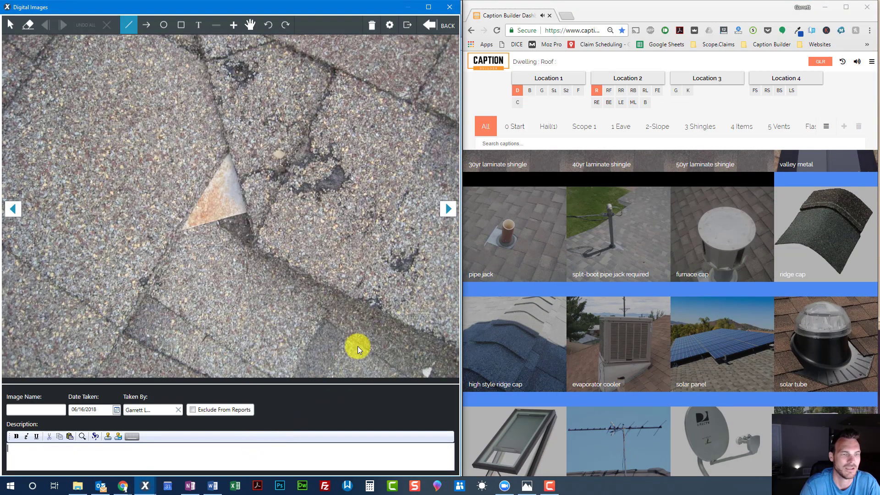
Describe the exposed metal corner photo as "Dwelling : Roof : valley metal"
{"action": "scroll", "coordinate": [637, 297], "scroll_direction": "up", "scroll_amount": 2}
{"action": "scroll", "coordinate": [639, 298], "scroll_direction": "up", "scroll_amount": 2}
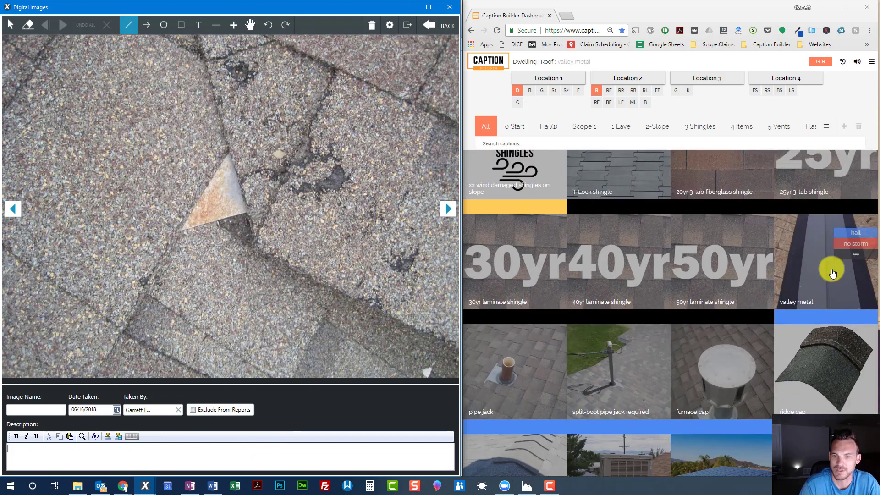
{"action": "left_click", "coordinate": [841, 262]}
{"action": "left_click", "coordinate": [356, 444]}
{"action": "type", "text": "Dwelling : Roof : valley metal"}
{"action": "key", "text": "Page_Down"}
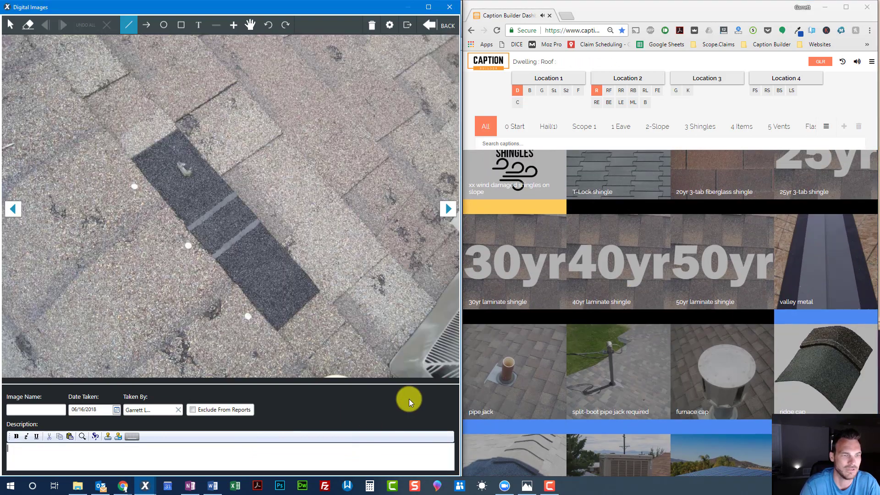
Insert the roof valley metal caption for the dark shingle strip photo and replace "valley metal" with custom wording
{"action": "mouse_move", "coordinate": [619, 302]}
{"action": "left_click", "coordinate": [375, 464]}
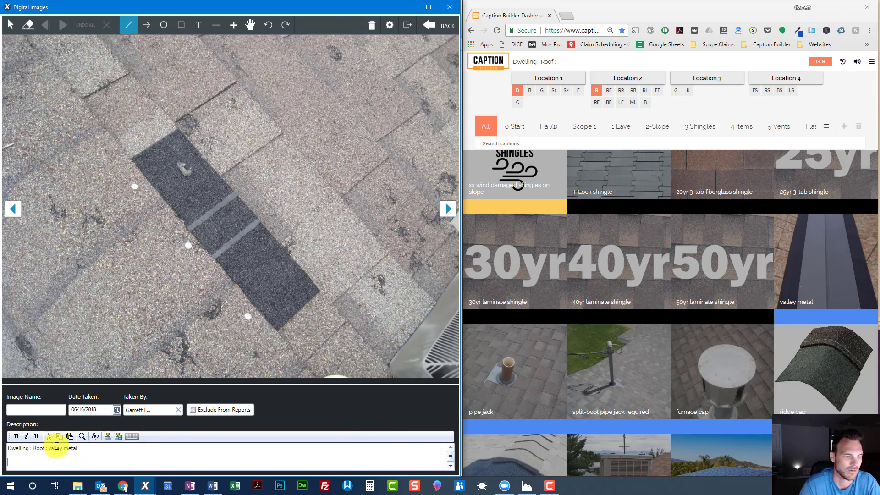
{"action": "left_click_drag", "start_coordinate": [49, 448], "coordinate": [116, 453]}
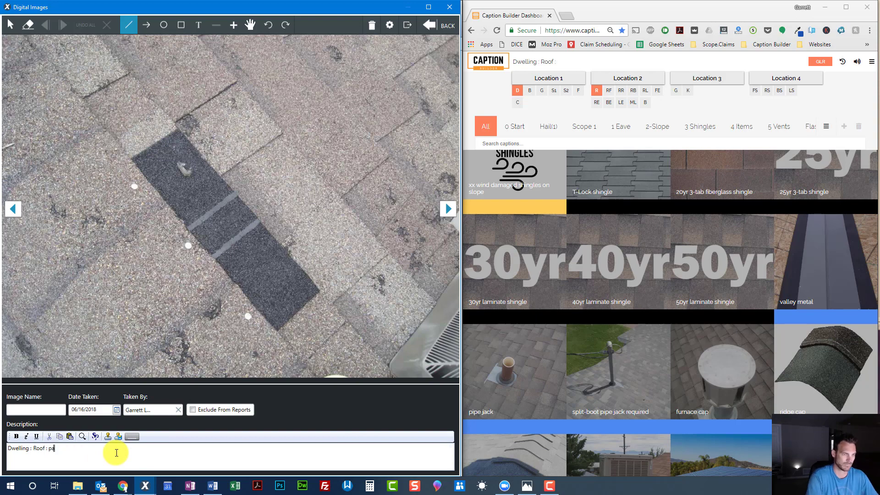
{"action": "key", "text": "Page_Down"}
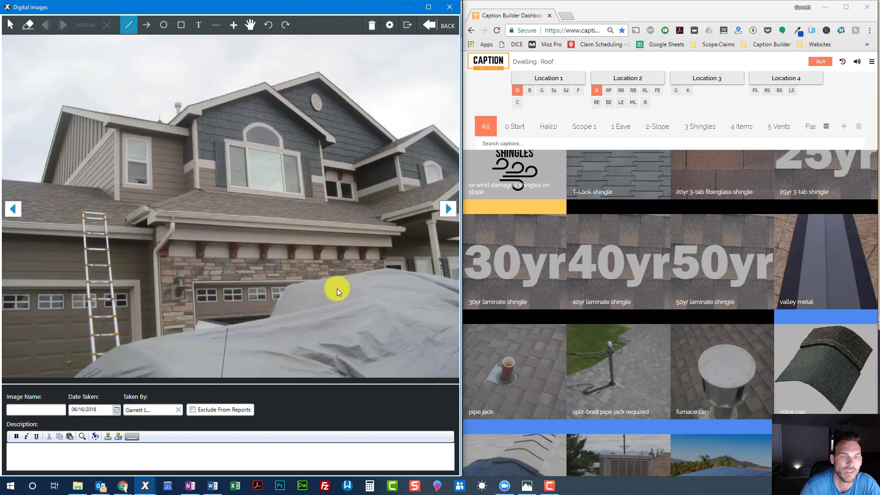
Switch the caption location to Front Elevation and describe the house front photo as "Dwelling : Front Elevation : overview"
{"action": "left_click", "coordinate": [657, 91]}
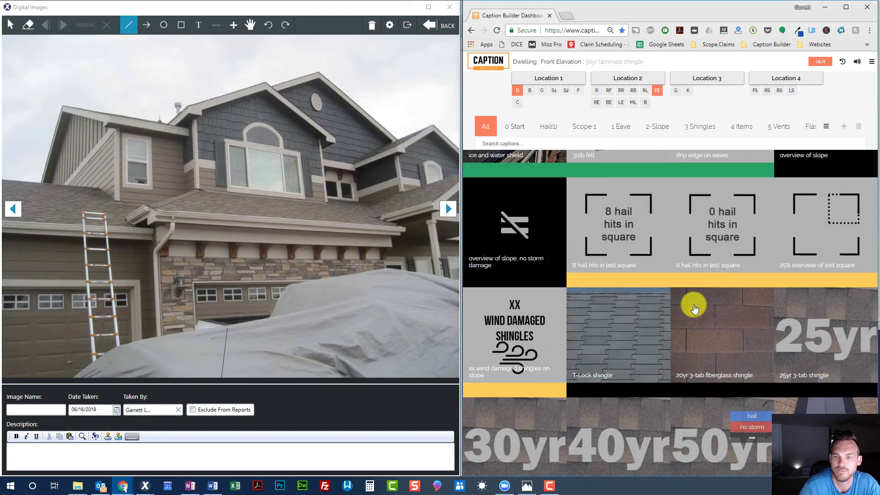
{"action": "mouse_move", "coordinate": [636, 209]}
{"action": "scroll", "coordinate": [636, 202], "scroll_direction": "up", "scroll_amount": 2}
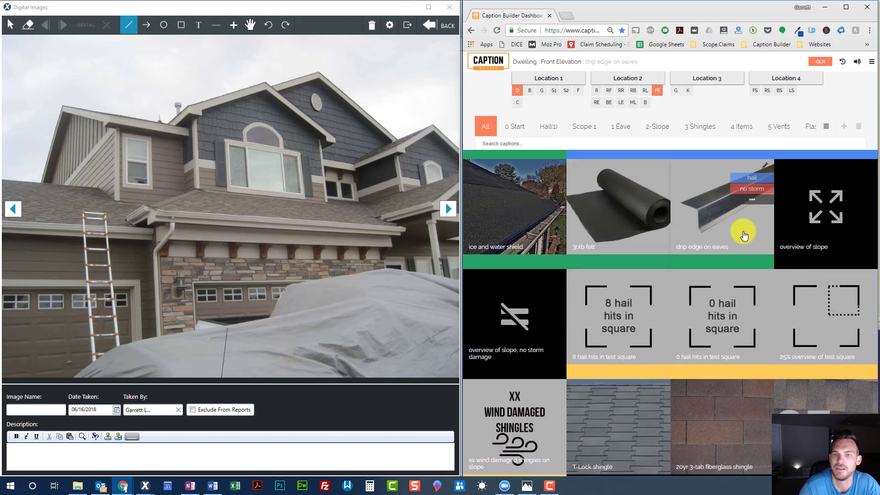
{"action": "scroll", "coordinate": [743, 266], "scroll_direction": "up", "scroll_amount": 5}
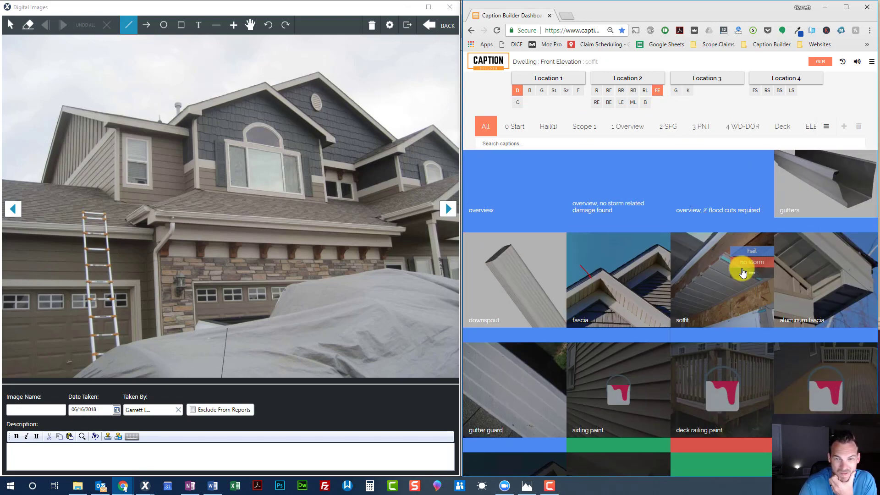
{"action": "left_click", "coordinate": [488, 326]}
{"action": "left_click", "coordinate": [281, 453]}
{"action": "type", "text": "Dwelling : Front Elevation : overview"}
{"action": "key", "text": "Page_Down"}
Describe the tape-measured gutter photo with the front elevation's hail damage caption for gutters
{"action": "scroll", "coordinate": [833, 304], "scroll_direction": "down", "scroll_amount": 1}
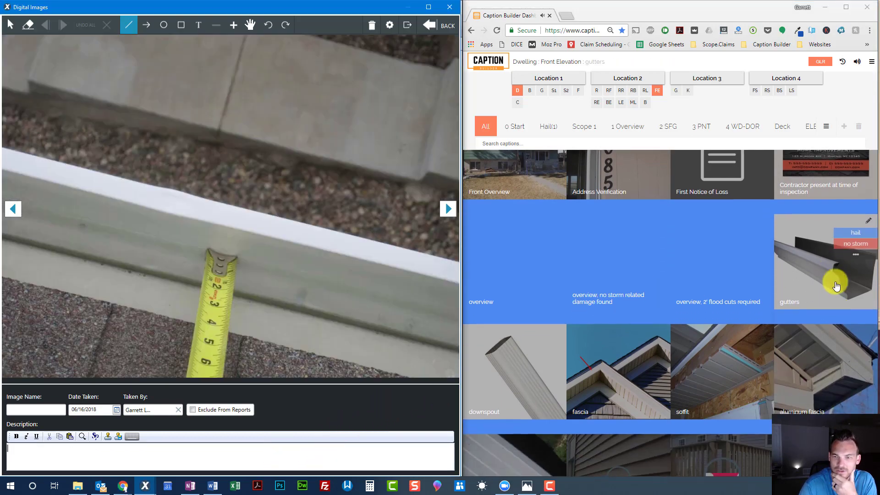
{"action": "left_click", "coordinate": [847, 235]}
{"action": "left_click", "coordinate": [388, 464]}
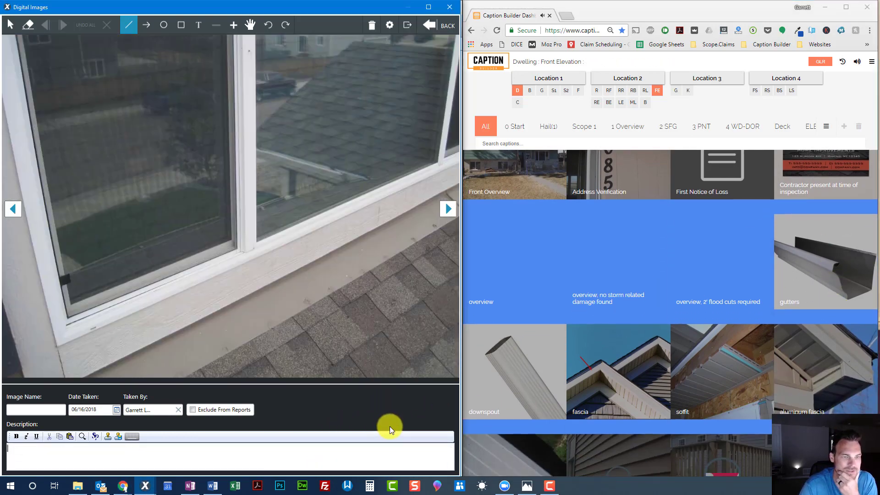
Describe the window photo with the front elevation's window screen caption
{"action": "scroll", "coordinate": [711, 289], "scroll_direction": "down", "scroll_amount": 3}
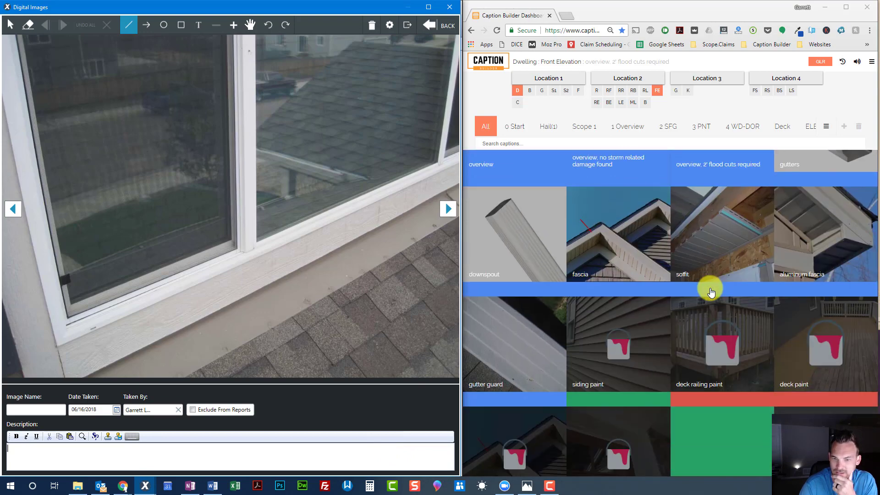
{"action": "scroll", "coordinate": [711, 292], "scroll_direction": "down", "scroll_amount": 10}
{"action": "left_click", "coordinate": [846, 185]}
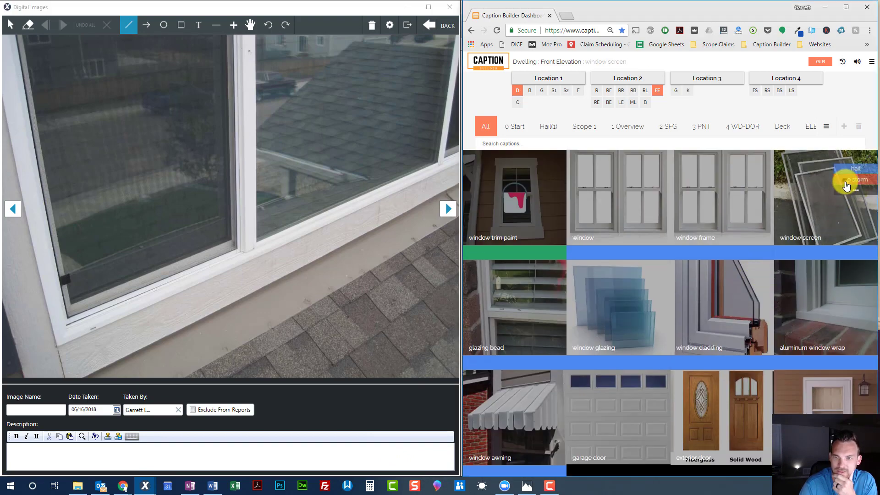
{"action": "left_click", "coordinate": [345, 454]}
{"action": "key", "text": "Page_Down"}
Describe the full garage door photo as "Dwelling : Front Elevation : no storm damage to the garage door"
{"action": "mouse_move", "coordinate": [632, 305]}
{"action": "scroll", "coordinate": [661, 281], "scroll_direction": "down", "scroll_amount": 3}
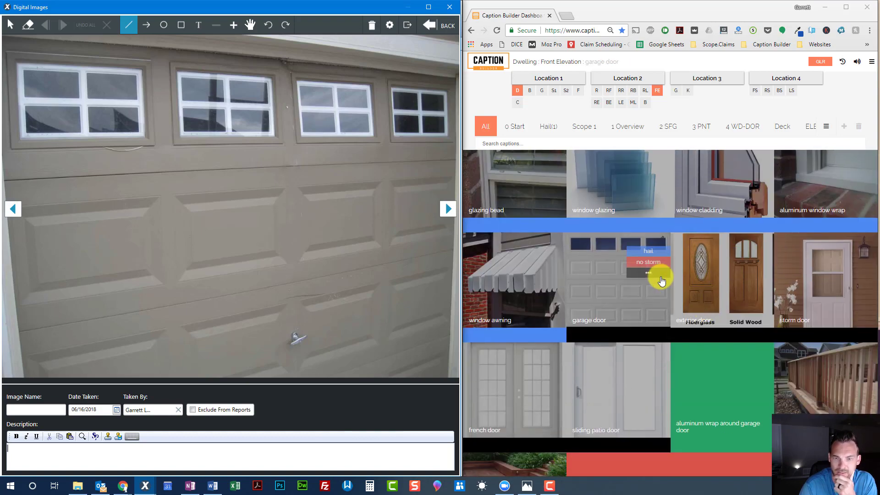
{"action": "left_click", "coordinate": [654, 263]}
{"action": "left_click", "coordinate": [312, 446]}
{"action": "type", "text": "Dwelling : Front Elevation : no storm damage to the garage door."}
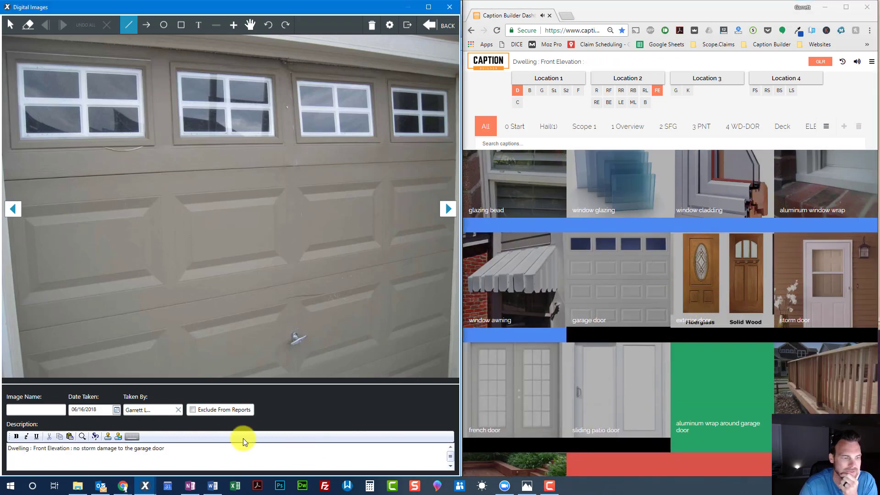
{"action": "key", "text": "Page_Down"}
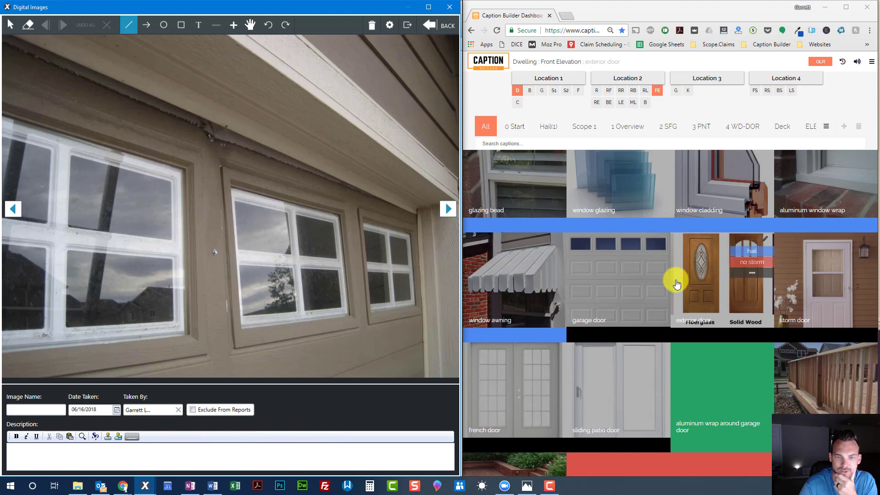
Add the mechanical prefix to the quick options and describe the garage window close-up as "Dwelling : Front Elevation : mechanical damage to the garage door"
{"action": "left_click", "coordinate": [648, 273]}
{"action": "left_click", "coordinate": [803, 345]}
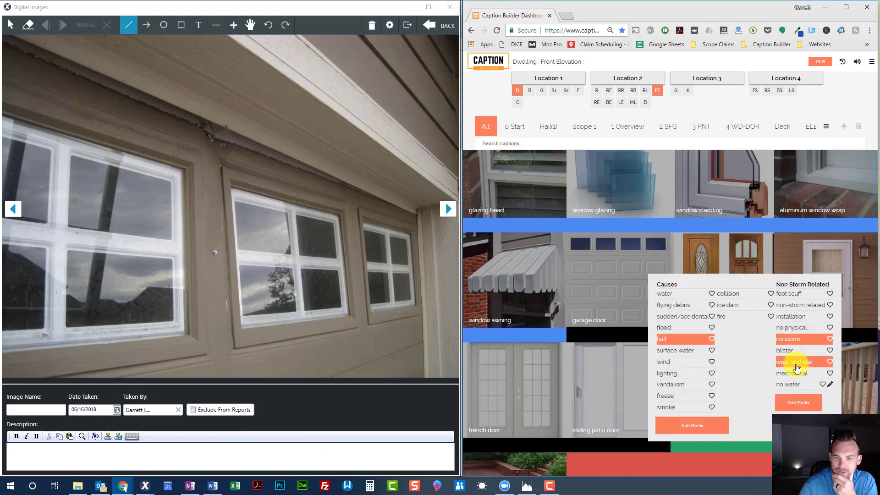
{"action": "left_click", "coordinate": [793, 373]}
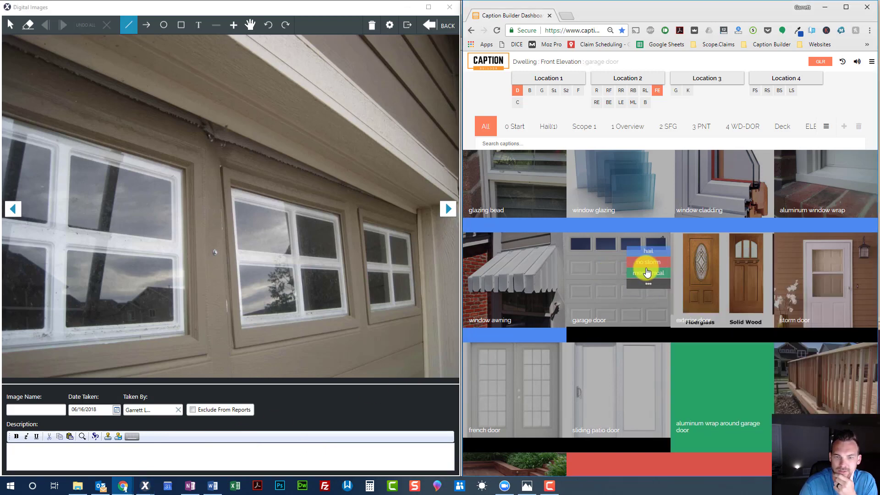
{"action": "left_click", "coordinate": [625, 291]}
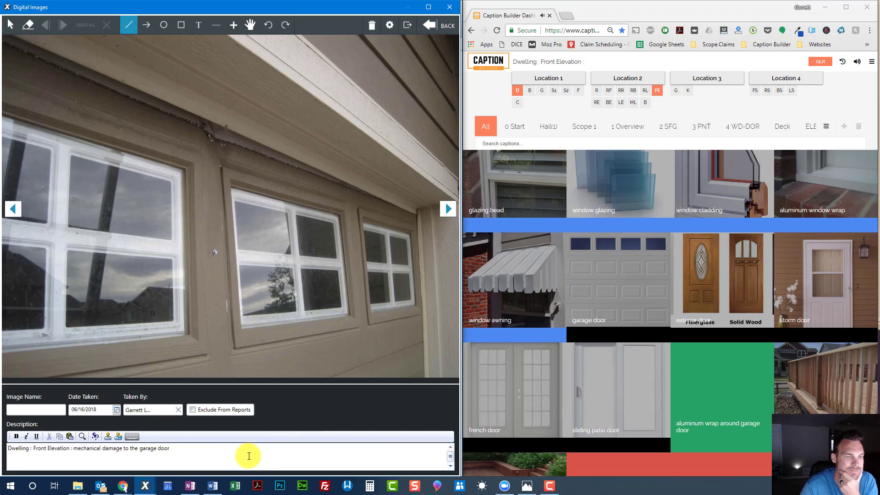
{"action": "key", "text": "Page_Down"}
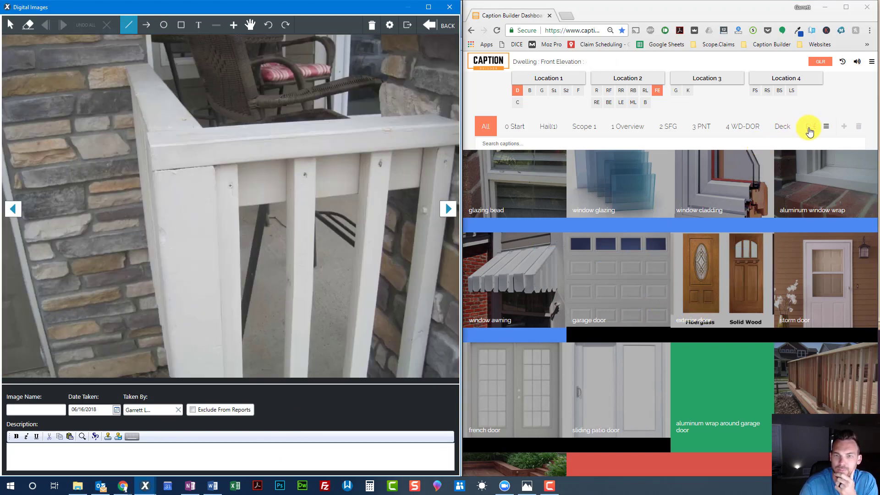
From the 3 PNT captions, describe the two railing photos as "Dwelling : Front Elevation : hail damage to the deck railing paint"
{"action": "left_click", "coordinate": [693, 132]}
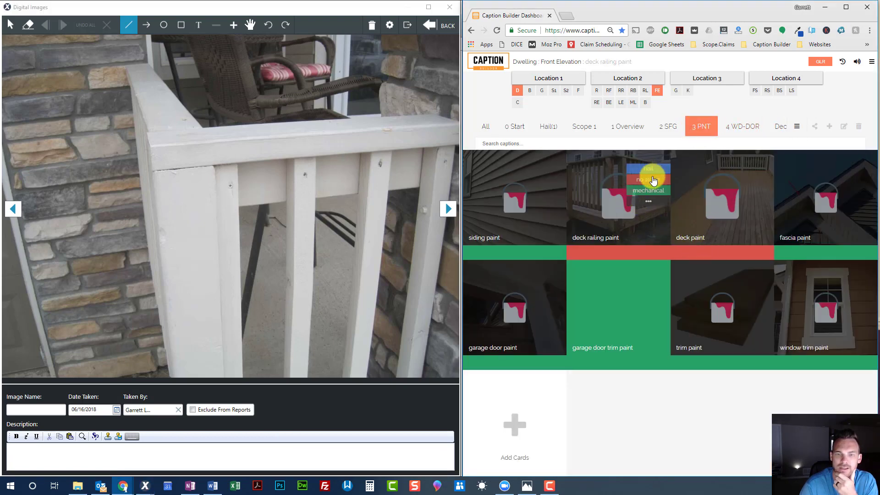
{"action": "left_click", "coordinate": [655, 175]}
{"action": "left_click", "coordinate": [303, 437]}
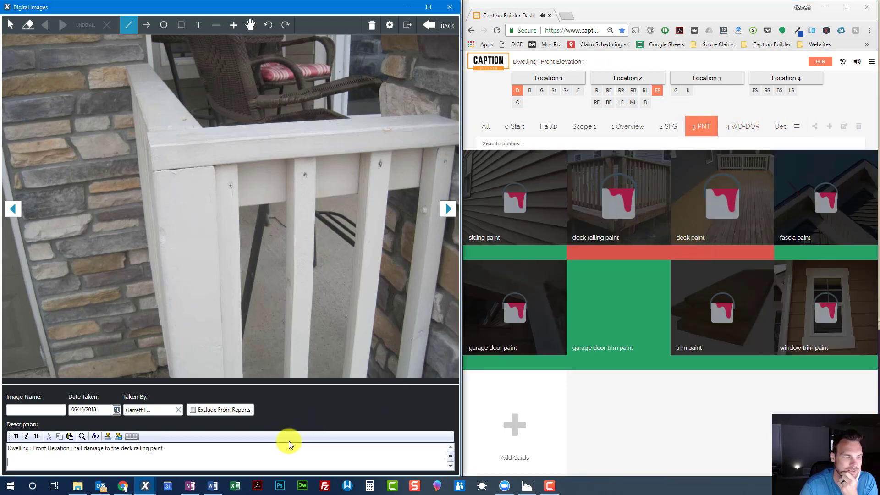
{"action": "key", "text": "Page_Down"}
{"action": "type", "text": "Dwelling : Front Elevation : hail damage to the deck railing paint"}
{"action": "key", "text": "Page_Down"}
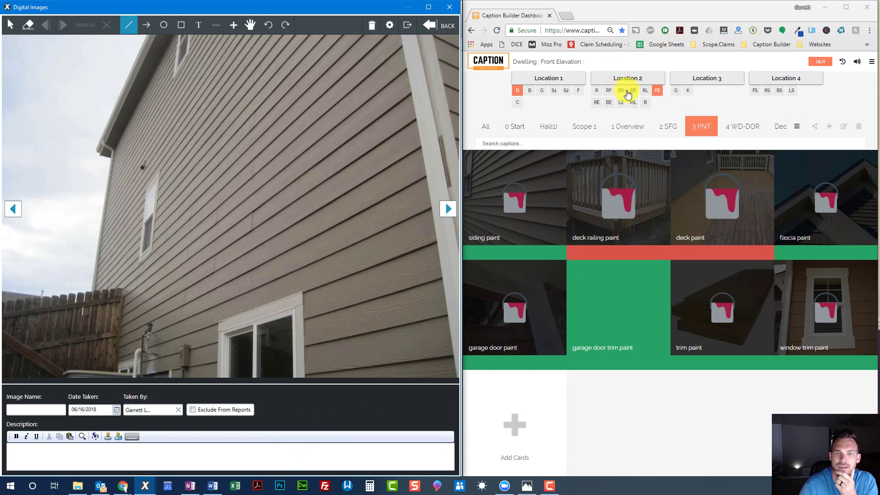
Set the caption location to Right Elevation and describe the wide siding photo with its overview caption from the full caption list
{"action": "left_click", "coordinate": [597, 102]}
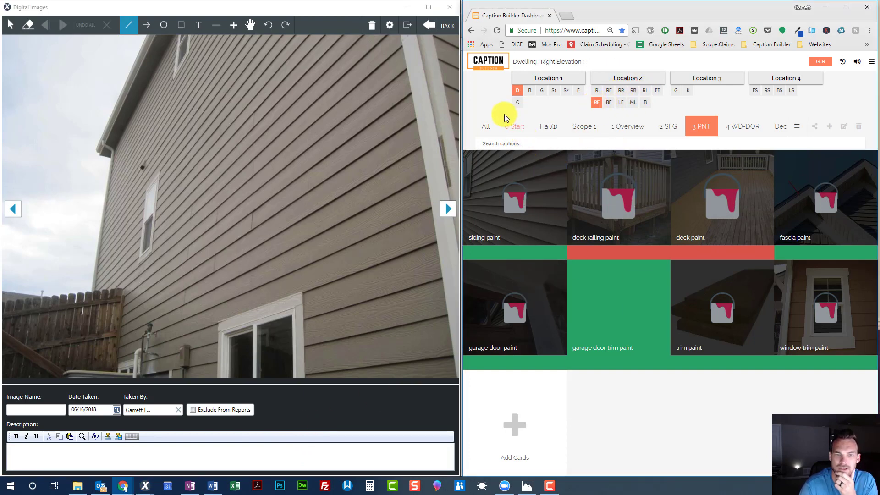
{"action": "left_click", "coordinate": [486, 128]}
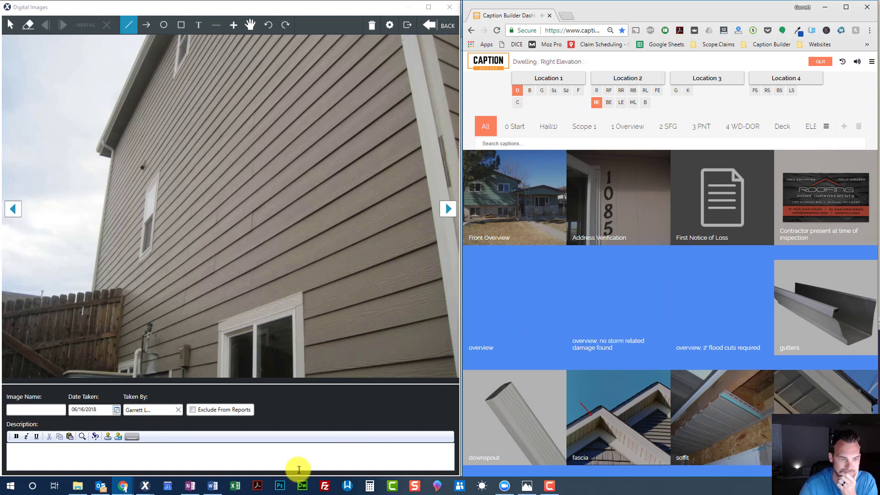
{"action": "left_click", "coordinate": [293, 437]}
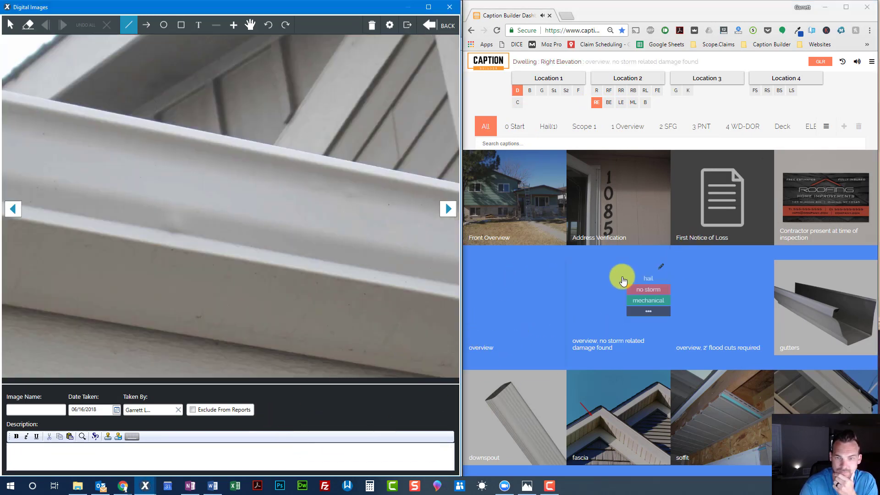
Describe the gutter photo as "Dwelling : Right Elevation : hail damage to the gutters" and the downspout photo with the matching hail damage to the downspout caption
{"action": "left_click", "coordinate": [846, 279]}
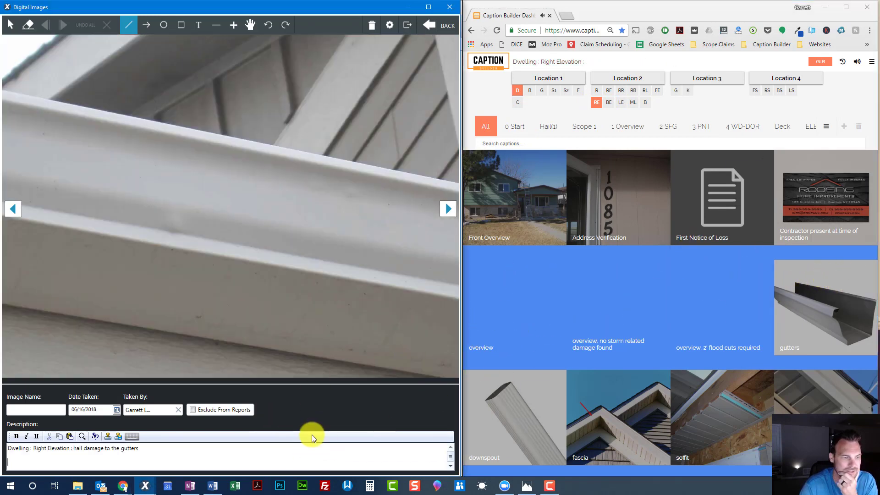
{"action": "scroll", "coordinate": [727, 304], "scroll_direction": "down", "scroll_amount": 2}
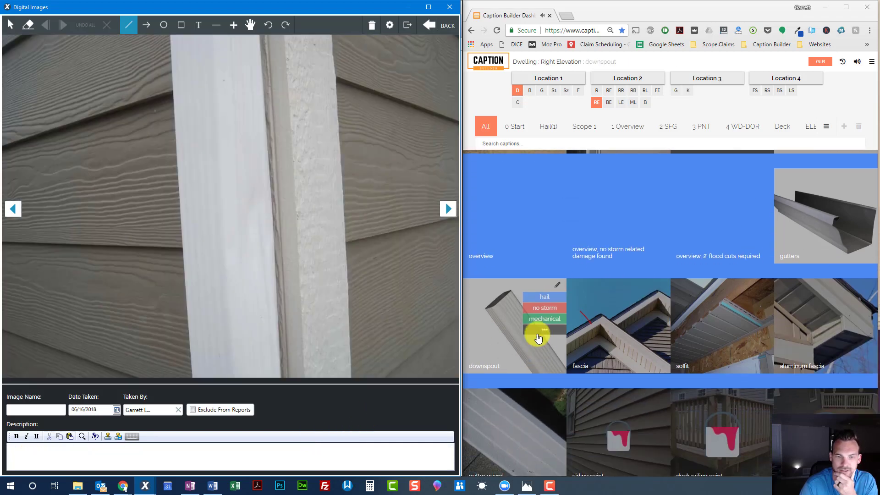
{"action": "left_click", "coordinate": [386, 455]}
{"action": "type", "text": "Dwelling : Right Elevation : hail damage to the downspout"}
{"action": "key", "text": "Page_Down"}
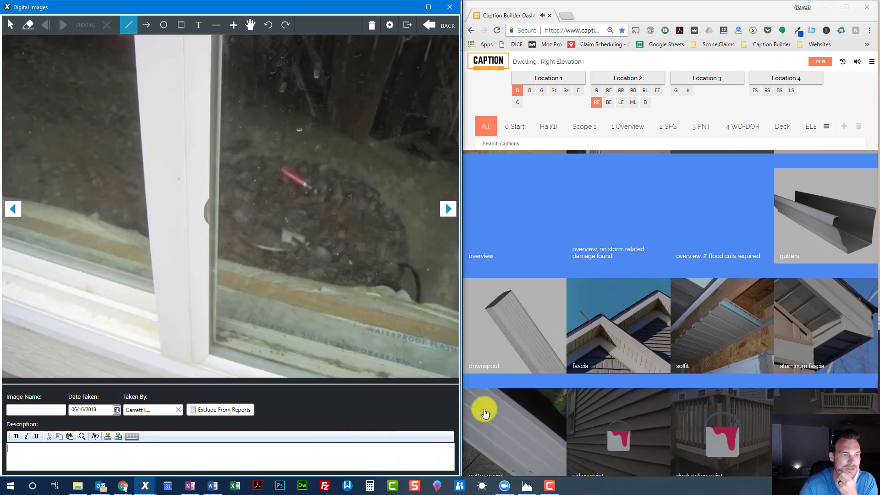
Describe the window close-up with the right elevation's hail caption for the glazing bead
{"action": "scroll", "coordinate": [763, 310], "scroll_direction": "down", "scroll_amount": 3}
{"action": "scroll", "coordinate": [765, 323], "scroll_direction": "down", "scroll_amount": 7}
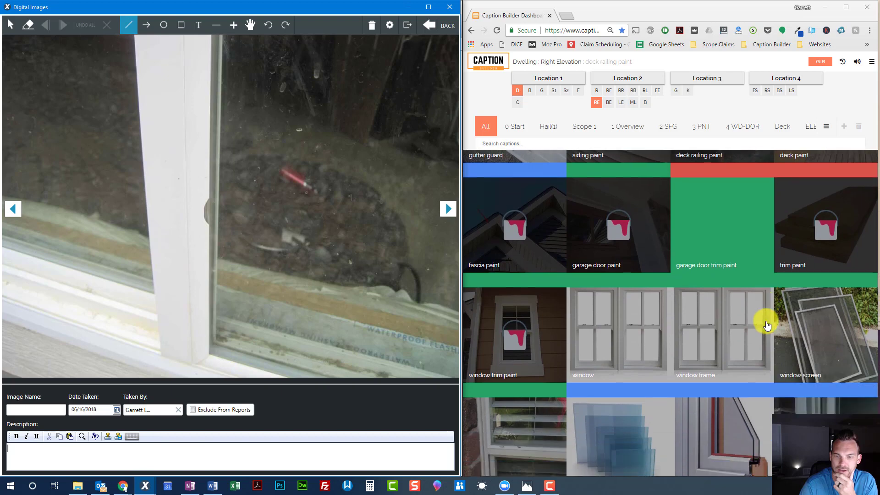
{"action": "left_click", "coordinate": [549, 279]}
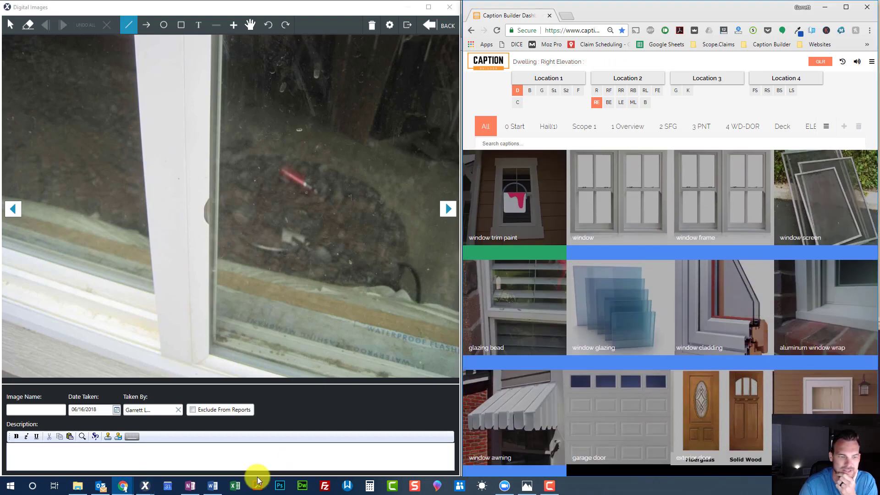
{"action": "key", "text": "Page_Down"}
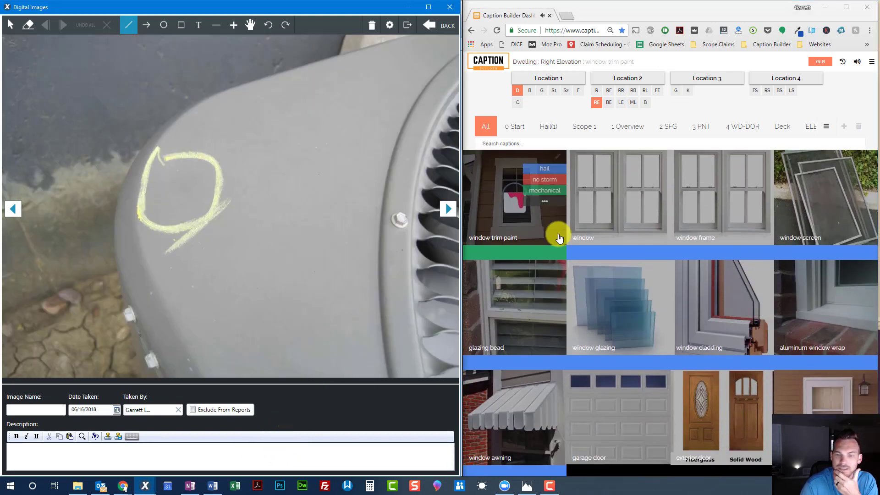
Describe the air conditioner photo with the right elevation's hail caption for the AC top panel
{"action": "left_click", "coordinate": [803, 128]}
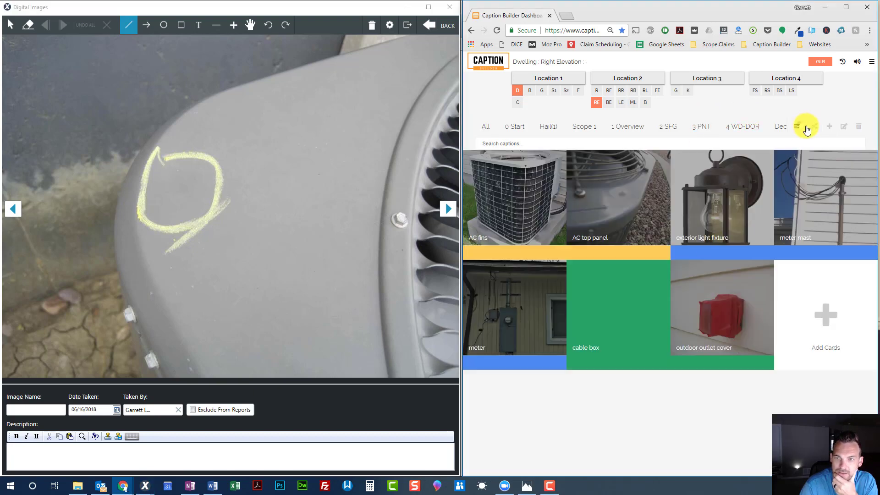
{"action": "mouse_move", "coordinate": [617, 199]}
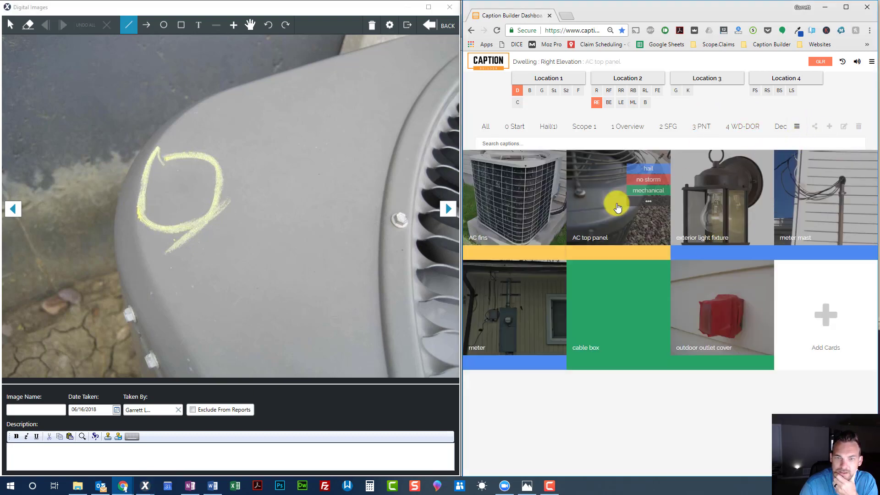
{"action": "left_click", "coordinate": [650, 172]}
{"action": "left_click", "coordinate": [304, 443]}
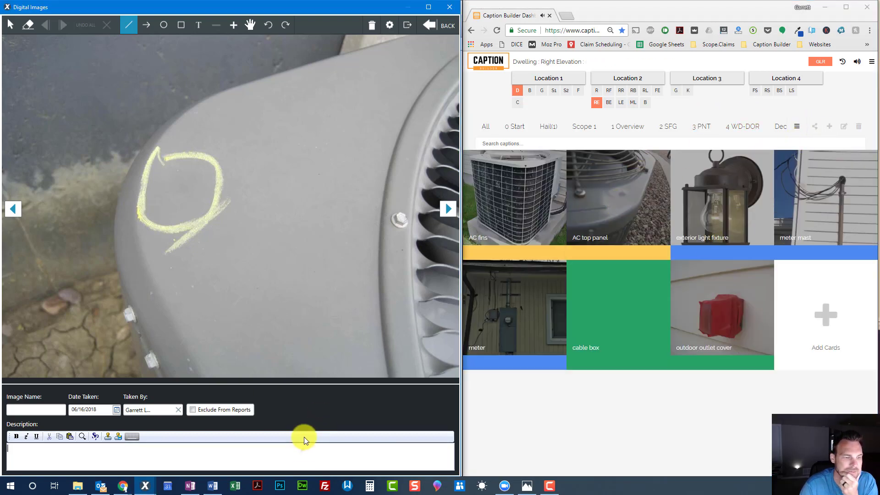
{"action": "key", "text": "Page_Down"}
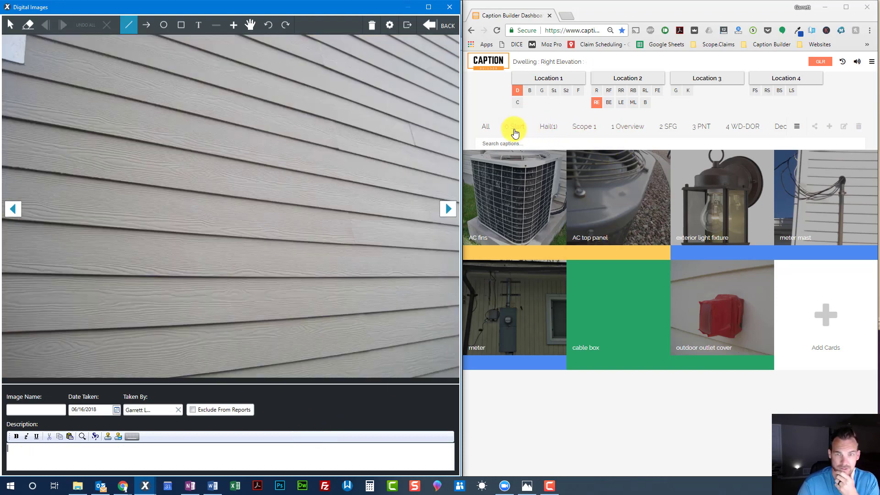
From the 3 PNT captions, describe the two siding photos with the right elevation's siding paint caption
{"action": "left_click", "coordinate": [695, 128]}
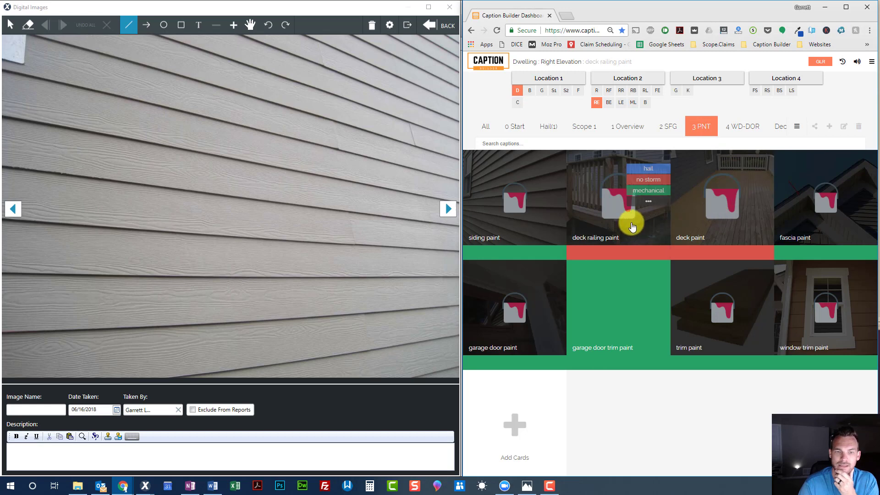
{"action": "left_click", "coordinate": [551, 185]}
{"action": "left_click", "coordinate": [290, 447]}
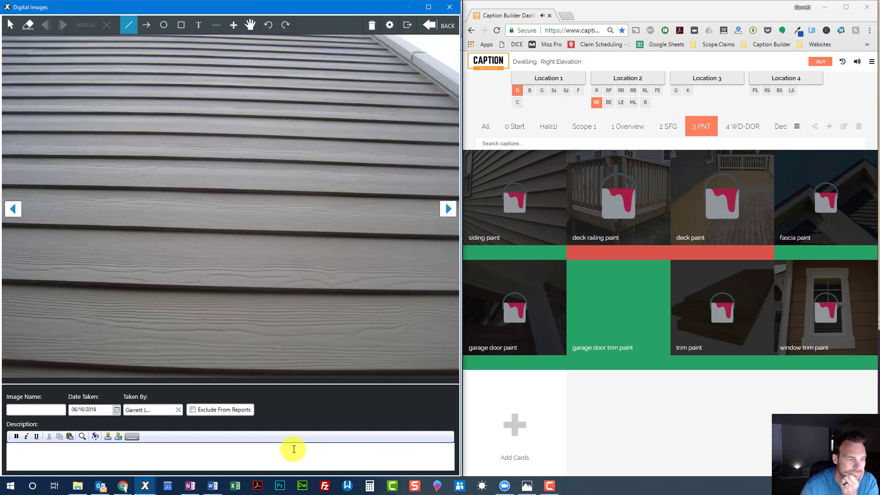
{"action": "key", "text": "Page_Down"}
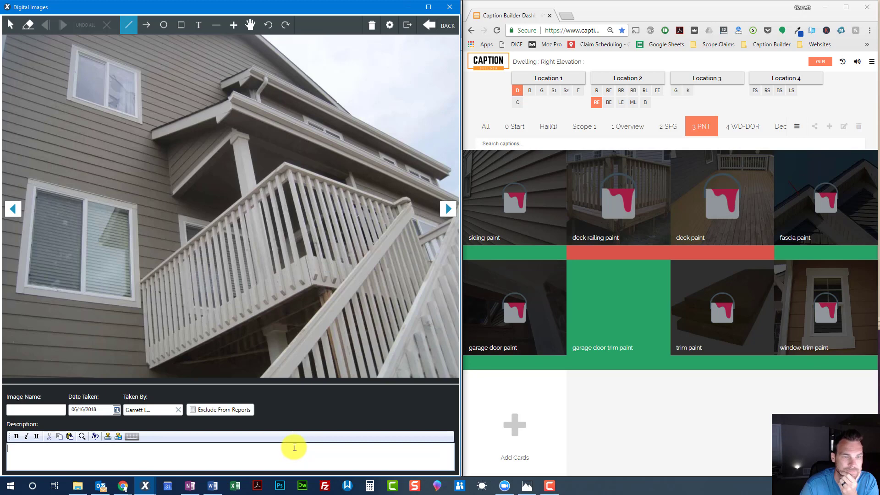
Set the caption location to Back Elevation and describe the deck and house photo with the plain overview caption from 1 Overview
{"action": "left_click", "coordinate": [606, 103]}
{"action": "left_click", "coordinate": [623, 133]}
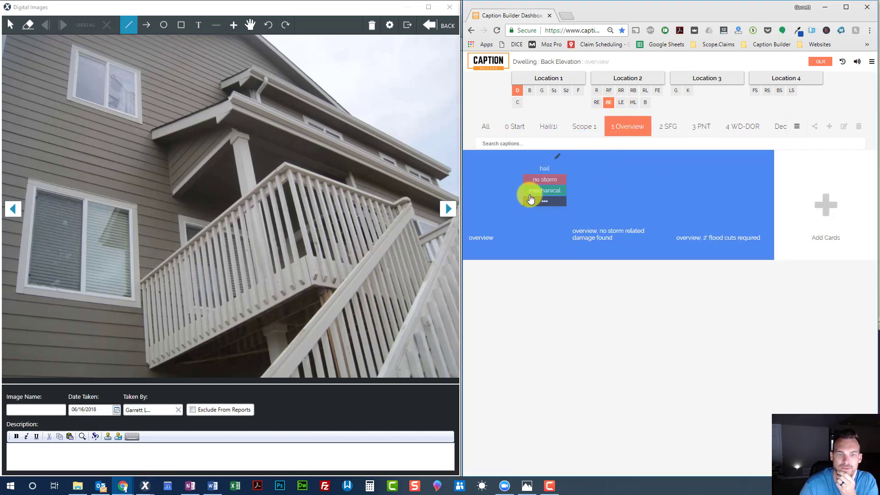
{"action": "left_click", "coordinate": [488, 226]}
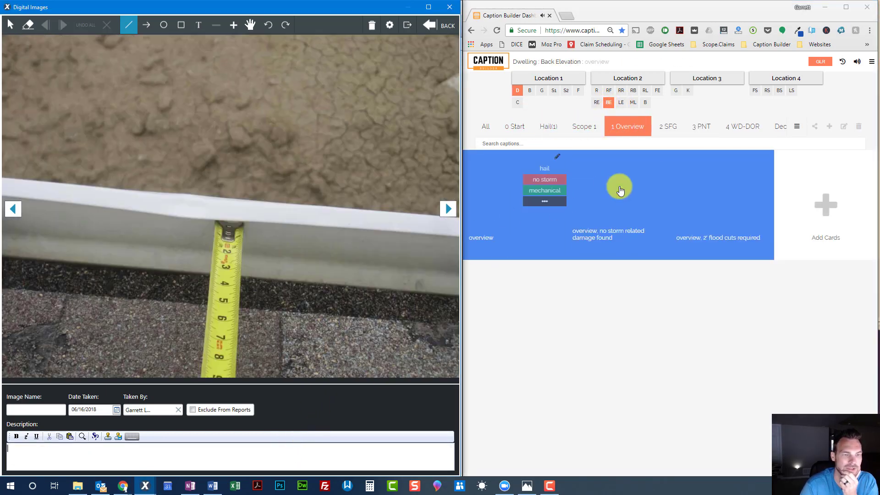
From the 2 SFG captions, describe the gutter photo with the tape measure using the back elevation's gutters caption
{"action": "left_click", "coordinate": [670, 129]}
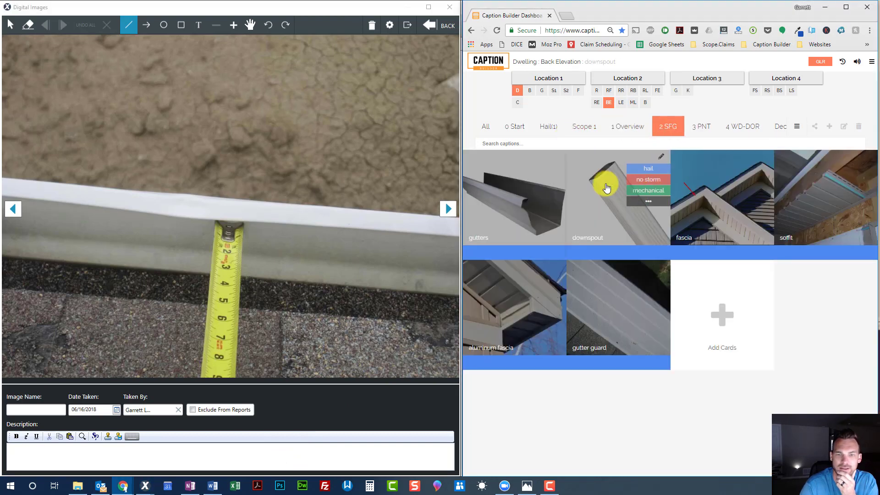
{"action": "left_click", "coordinate": [268, 469]}
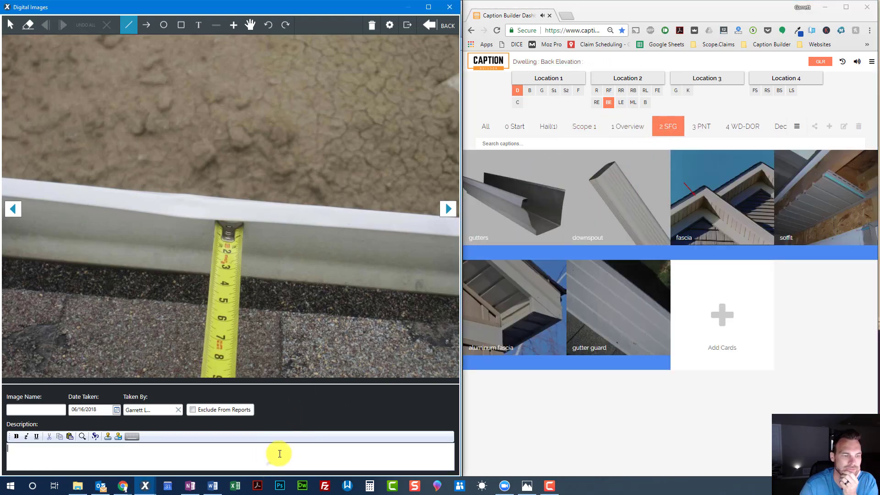
{"action": "key", "text": "Page_Down"}
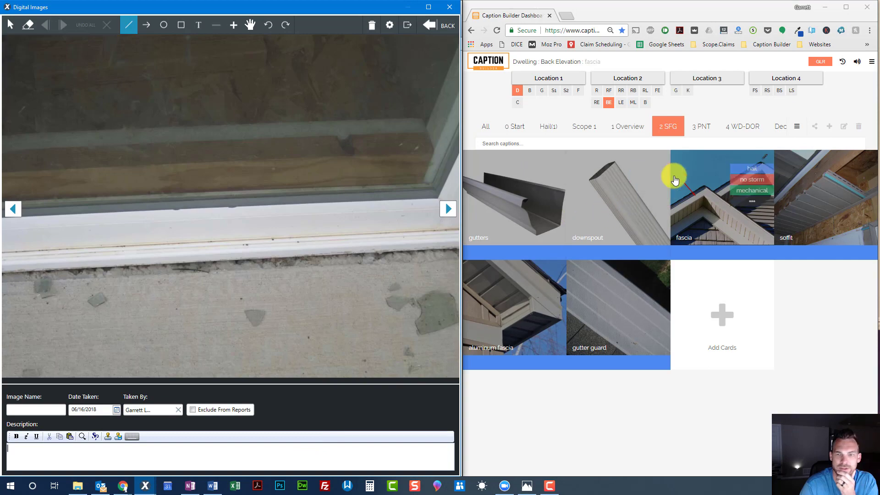
From the full caption list, describe the window sill photo as "Dwelling : Back Elevation : hail damage to the glazing bead"
{"action": "left_click", "coordinate": [486, 126]}
{"action": "scroll", "coordinate": [683, 294], "scroll_direction": "down", "scroll_amount": 5}
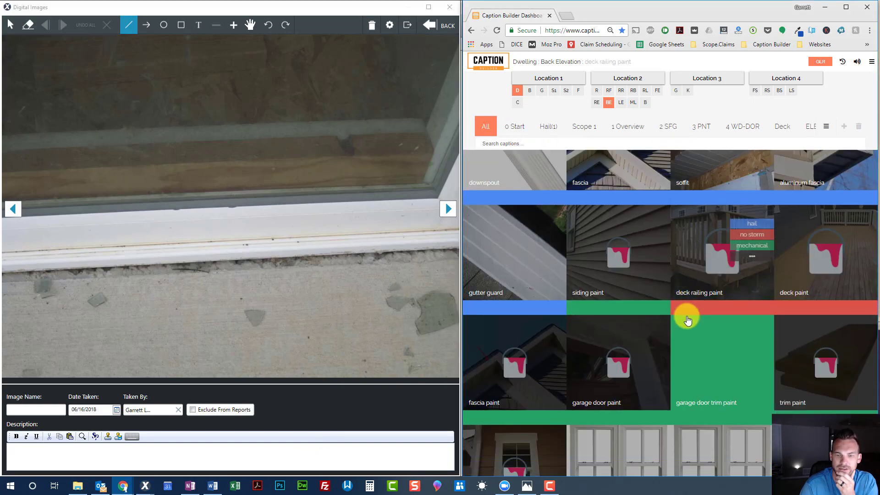
{"action": "scroll", "coordinate": [693, 318], "scroll_direction": "down", "scroll_amount": 2}
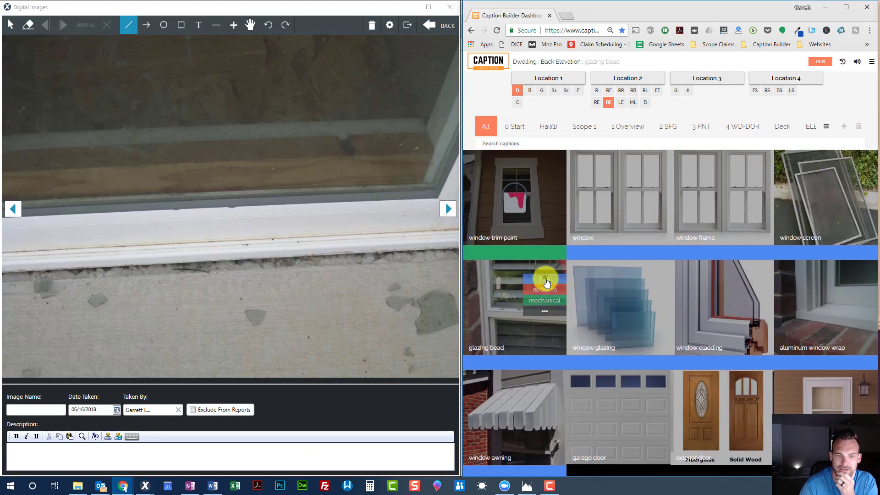
{"action": "left_click", "coordinate": [333, 451]}
{"action": "type", "text": "Dwelling : Back Elevation : hail damage to the glazing bead"}
{"action": "key", "text": "Page_Down"}
{"action": "type", "text": "Dwelling : Back Elevation : hail damage to the glazing bead"}
Describe the following window photo as "Dwelling : Back Elevation : hail damage to the window frame", replacing any existing description
{"action": "scroll", "coordinate": [664, 222], "scroll_direction": "up", "scroll_amount": 1}
{"action": "left_click", "coordinate": [266, 469]}
{"action": "key", "text": "ctrl+a"}
{"action": "type", "text": "Dwelling : Back Elevation : hail damage to the window frame"}
{"action": "key", "text": "Page_Down"}
{"action": "type", "text": "Dwelling : Back Elevation : hail damage to the window frame"}
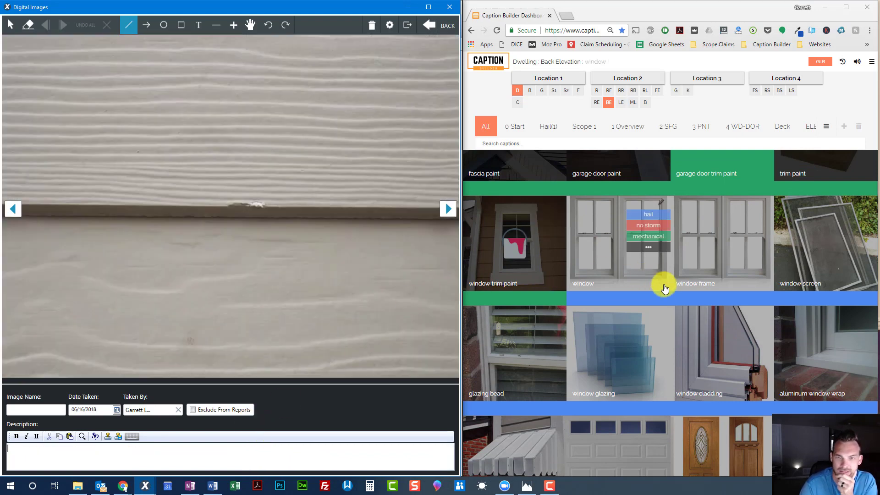
Describe the chipped siding close-up as "Dwelling : Back Elevation : hail damage to the siding paint"
{"action": "scroll", "coordinate": [687, 284], "scroll_direction": "up", "scroll_amount": 1}
{"action": "scroll", "coordinate": [754, 284], "scroll_direction": "up", "scroll_amount": 3}
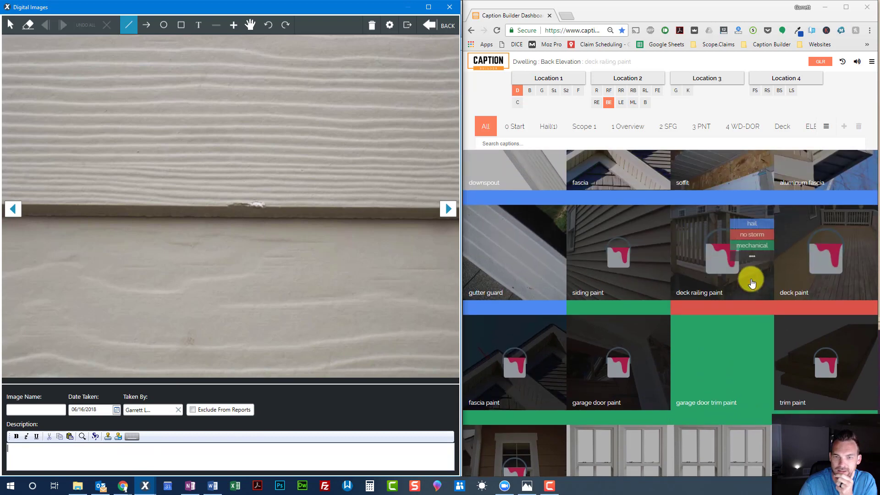
{"action": "left_click", "coordinate": [328, 459]}
{"action": "type", "text": "Dwelling : Back Elevation : Hail damage to the siding paint"}
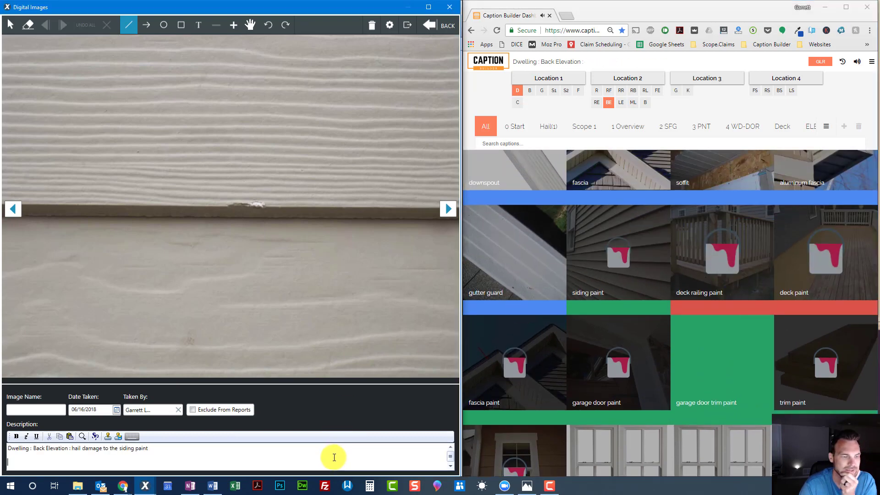
Describe the deck stairs and railing photos as "Dwelling : Back Elevation : hail damage to the deck railing paint"
{"action": "mouse_move", "coordinate": [638, 238]}
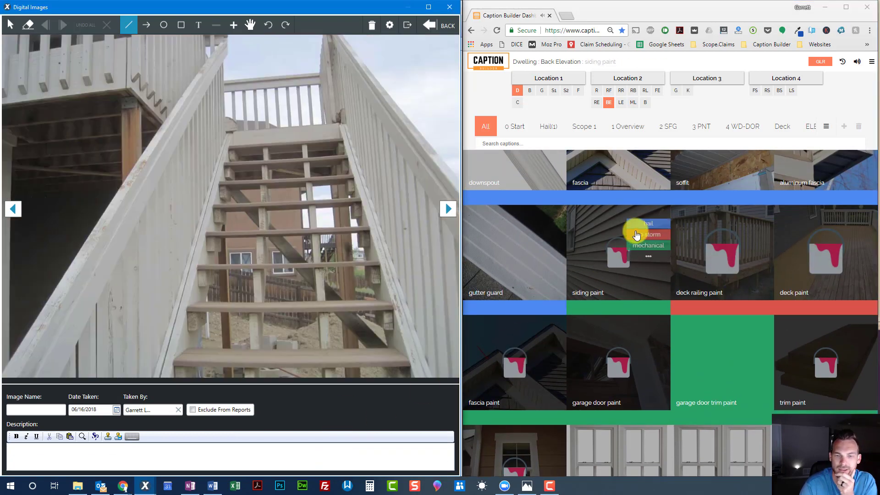
{"action": "scroll", "coordinate": [732, 282], "scroll_direction": "down", "scroll_amount": 1}
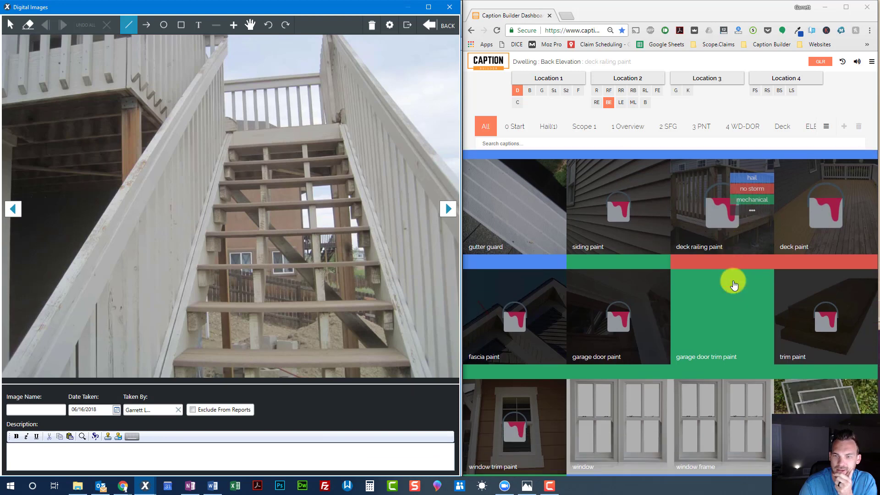
{"action": "scroll", "coordinate": [737, 281], "scroll_direction": "up", "scroll_amount": 1}
{"action": "left_click", "coordinate": [753, 224]}
{"action": "left_click", "coordinate": [251, 444]}
{"action": "key", "text": "Page_Down"}
{"action": "type", "text": "Dwelling : Back Elevation : hail damage to the deck railing paint"}
{"action": "key", "text": "Page_Down"}
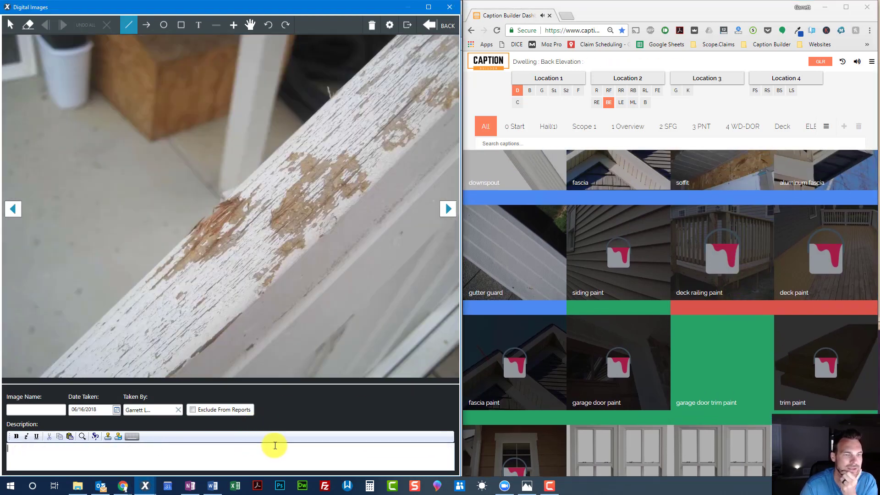
{"action": "type", "text": "Dwelling : Back Elevation : hail damage to the deck railing paint"}
{"action": "key", "text": "Page_Down"}
{"action": "type", "text": "Dwelling - Back Elevation: rot damage to the deck railing paint"}
{"action": "key", "text": "Page_Down"}
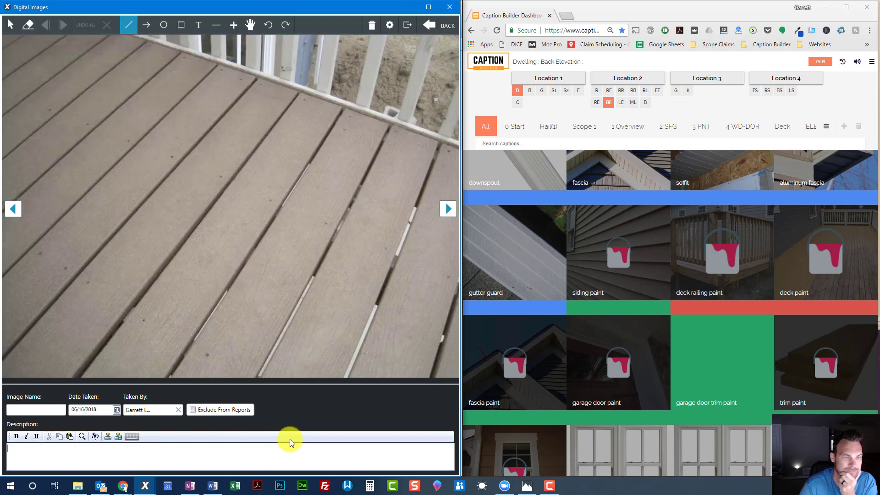
From the Deck captions, describe the deck board photo as "Dwelling : Back Elevation : no storm damage to the decking"
{"action": "mouse_move", "coordinate": [639, 307]}
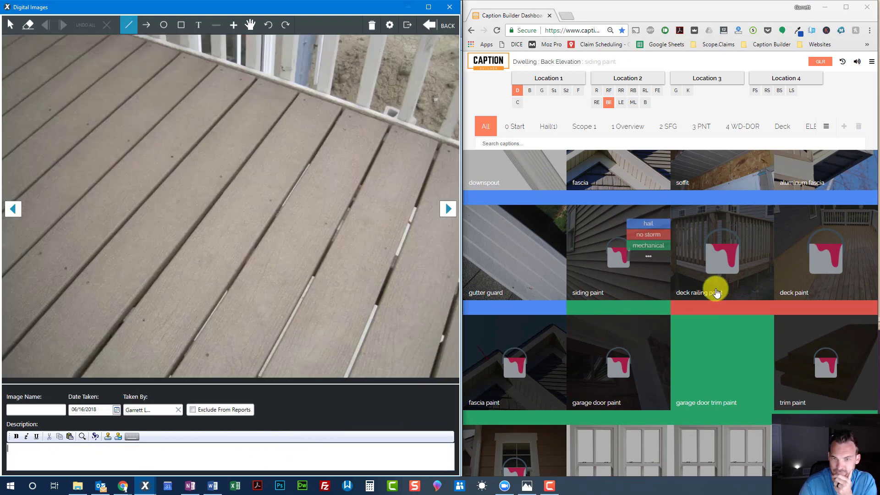
{"action": "mouse_move", "coordinate": [766, 291]}
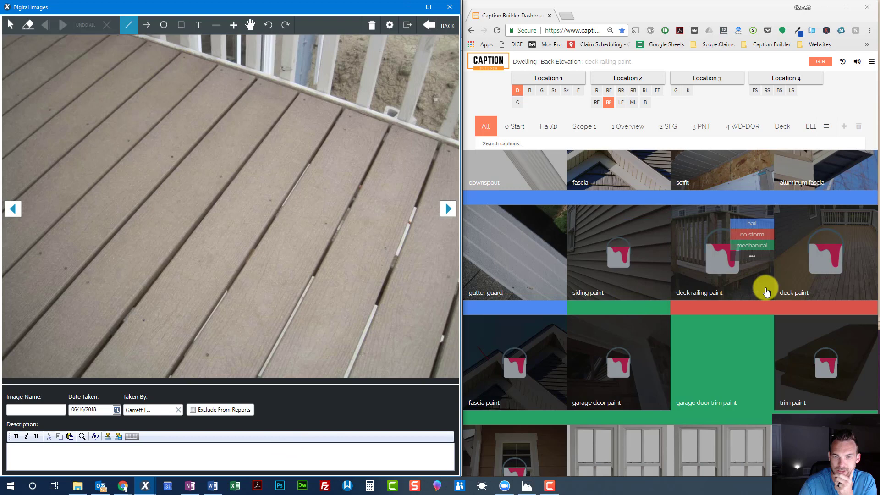
{"action": "left_click", "coordinate": [783, 127]}
{"action": "left_click", "coordinate": [629, 199]}
{"action": "left_click", "coordinate": [336, 450]}
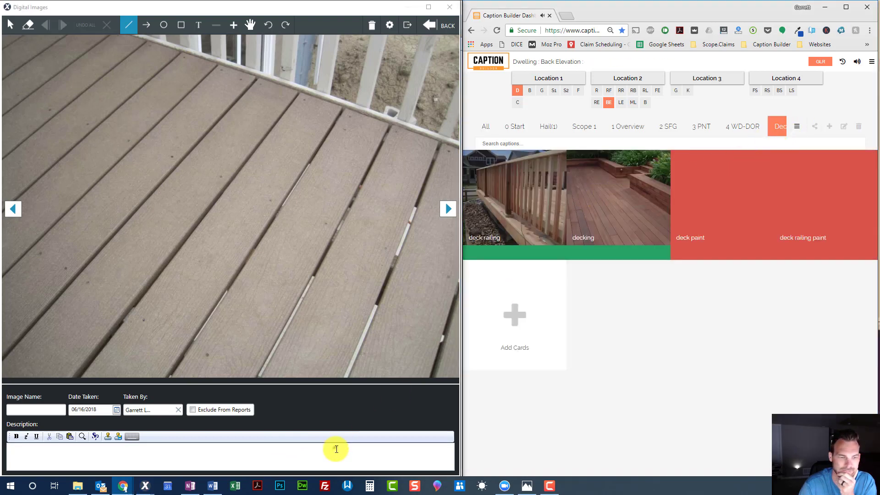
{"action": "type", "text": "Dwelling : Back Elevation : no storm damage to the decking"}
{"action": "key", "text": "Page_Down"}
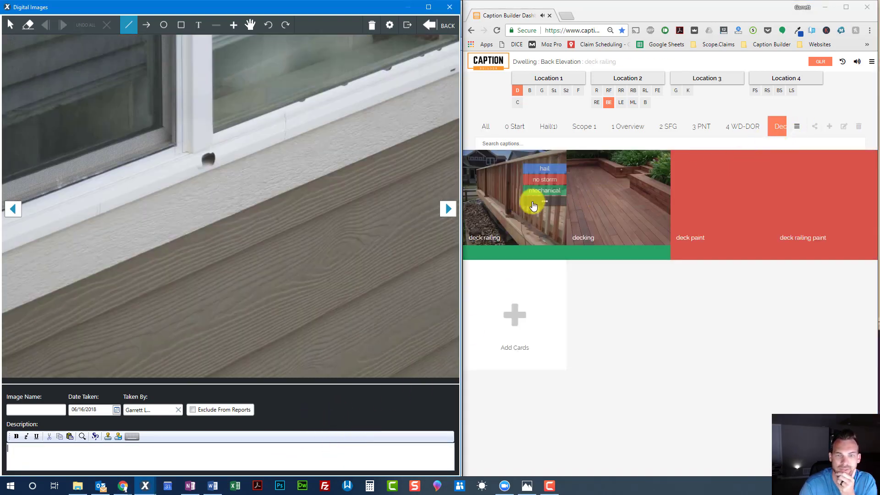
From the window and door captions, describe both window frame close-ups as "Dwelling : Back Elevation : hail damage to the window frame"
{"action": "left_click", "coordinate": [729, 131]}
{"action": "mouse_move", "coordinate": [695, 195]}
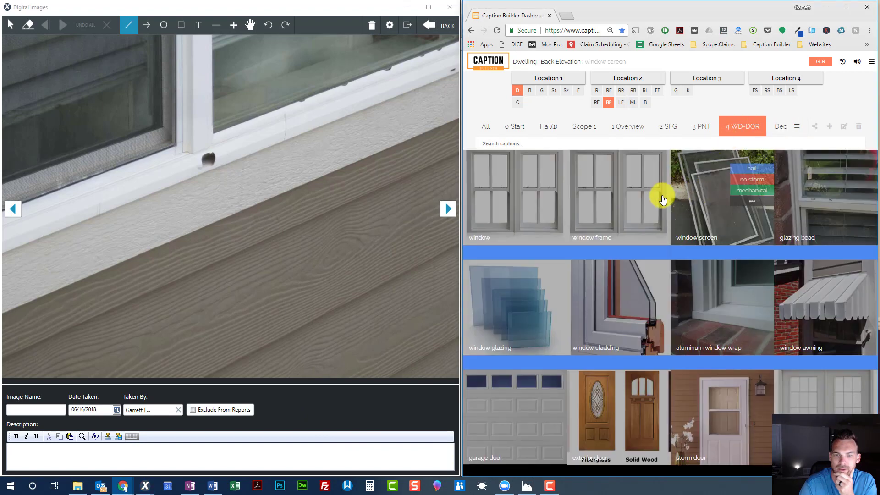
{"action": "left_click", "coordinate": [648, 174]}
{"action": "left_click", "coordinate": [253, 464]}
{"action": "type", "text": "Dwelling : Back Elevation : hail damage to the window frame"}
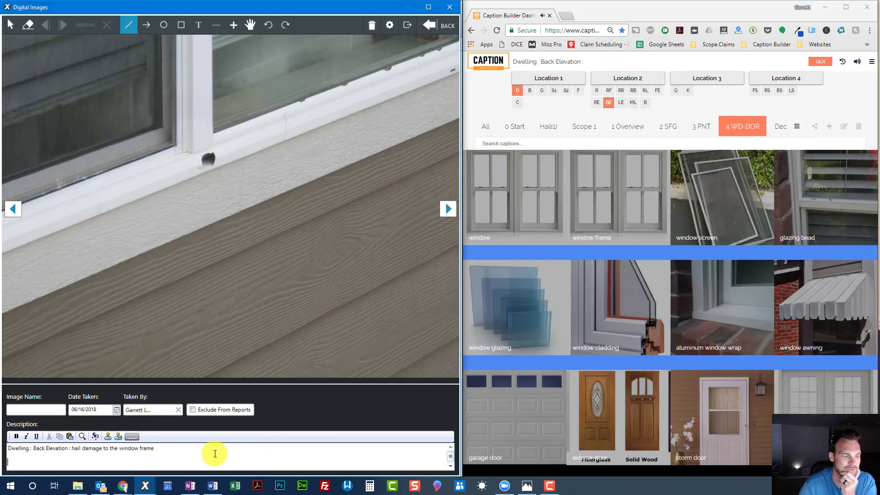
{"action": "key", "text": "Page_Down"}
{"action": "type", "text": "Dwelling : Back Elevation : hail damage to the window frame"}
{"action": "key", "text": "Page_Down"}
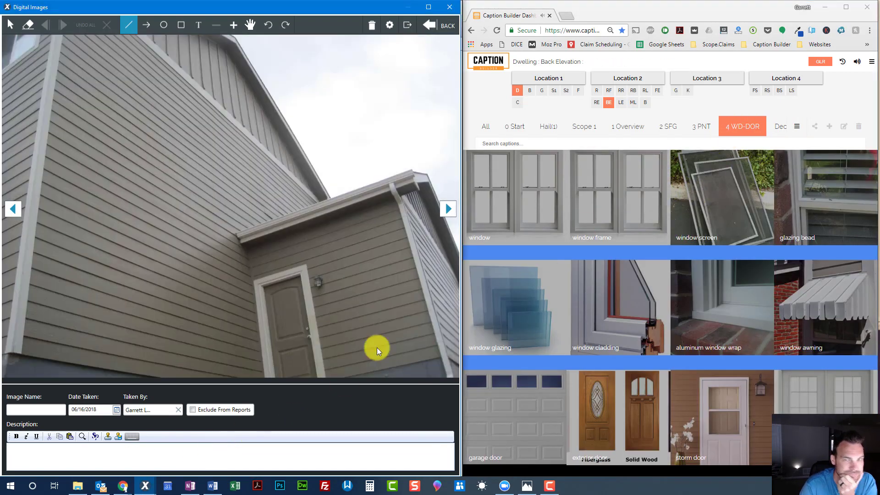
Switch the caption location to Left Elevation and describe the side wall photo with the overview caption
{"action": "left_click", "coordinate": [621, 102]}
{"action": "mouse_move", "coordinate": [770, 202]}
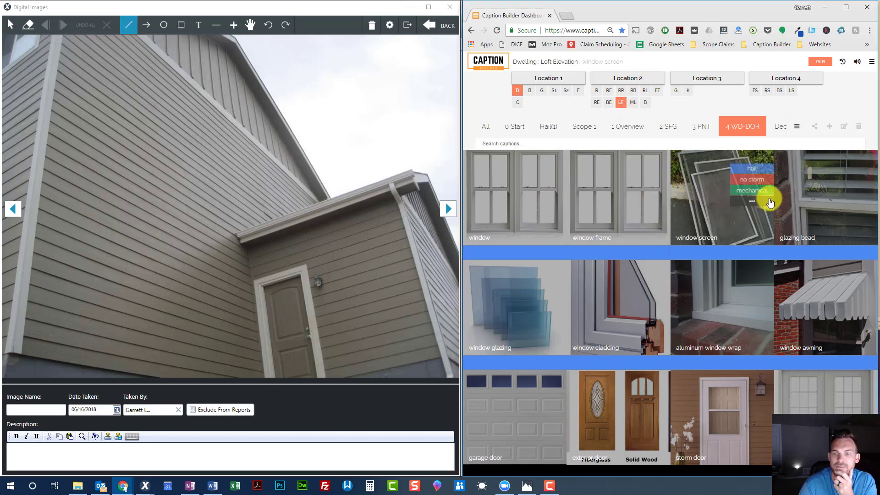
{"action": "left_click", "coordinate": [486, 125]}
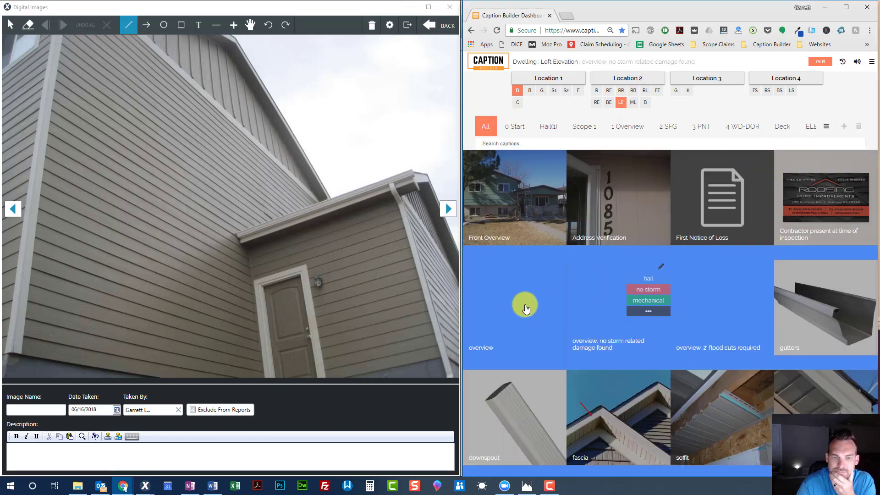
{"action": "left_click", "coordinate": [293, 463]}
{"action": "key", "text": "Page_Down"}
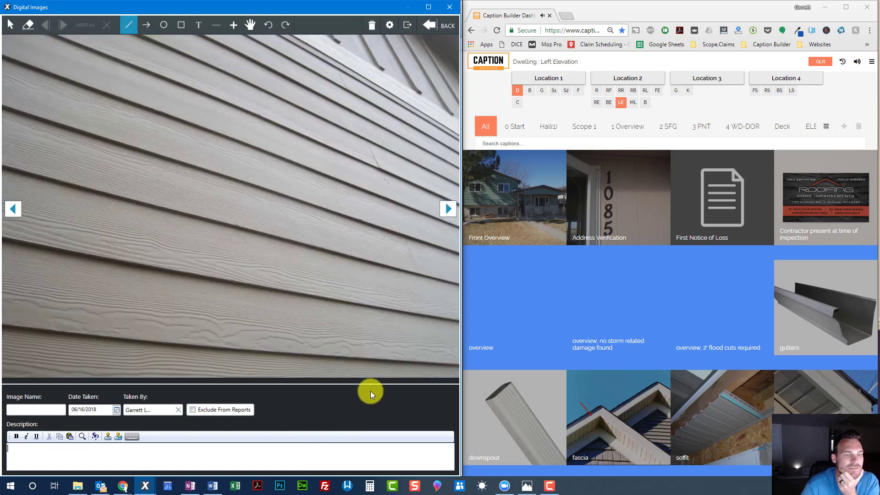
Describe the siding close-up as "Dwelling : Left Elevation : no storm damage to the siding paint"
{"action": "scroll", "coordinate": [725, 313], "scroll_direction": "down", "scroll_amount": 5}
{"action": "mouse_move", "coordinate": [625, 312]}
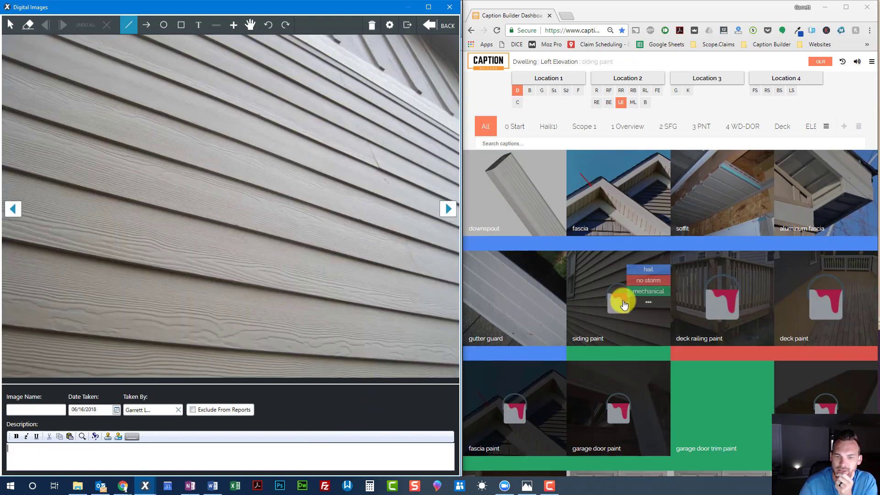
{"action": "left_click", "coordinate": [651, 281]}
{"action": "left_click", "coordinate": [395, 451]}
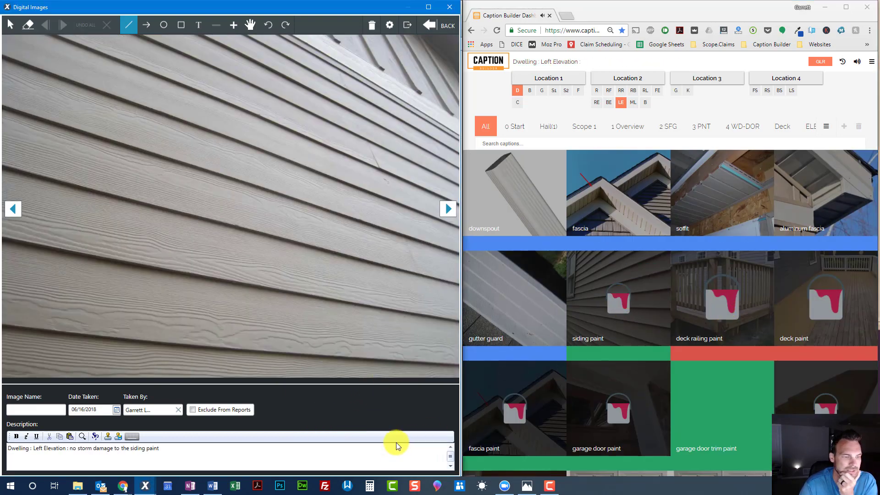
Replace the siding close-up's description with "Dwelling : Left Elevation : hail damage to the siding paint" and give the following photo the same description
{"action": "left_click", "coordinate": [13, 210]}
{"action": "left_click", "coordinate": [648, 269]}
{"action": "left_click", "coordinate": [276, 448]}
{"action": "key", "text": "ctrl+a"}
{"action": "type", "text": "Dwelling : Left Elevation : hail damage to the siding paint"}
{"action": "key", "text": "Page_Down"}
{"action": "type", "text": "Dwelling : Left Elevation : hail damage to the siding paint"}
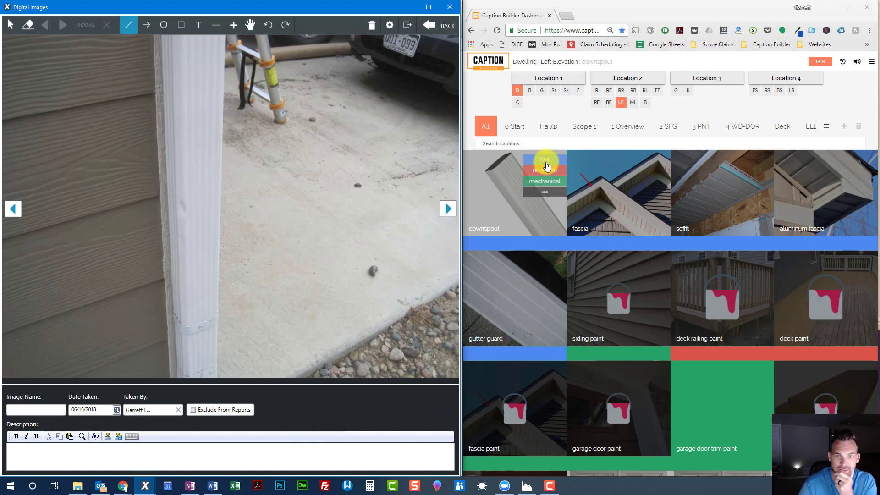
Describe the downspout photo as "Dwelling : Left Elevation : hail damage to the downspout"
{"action": "left_click", "coordinate": [545, 160]}
{"action": "left_click", "coordinate": [236, 457]}
{"action": "type", "text": "Dwelling : Left Elevation : hail damage to the downspout"}
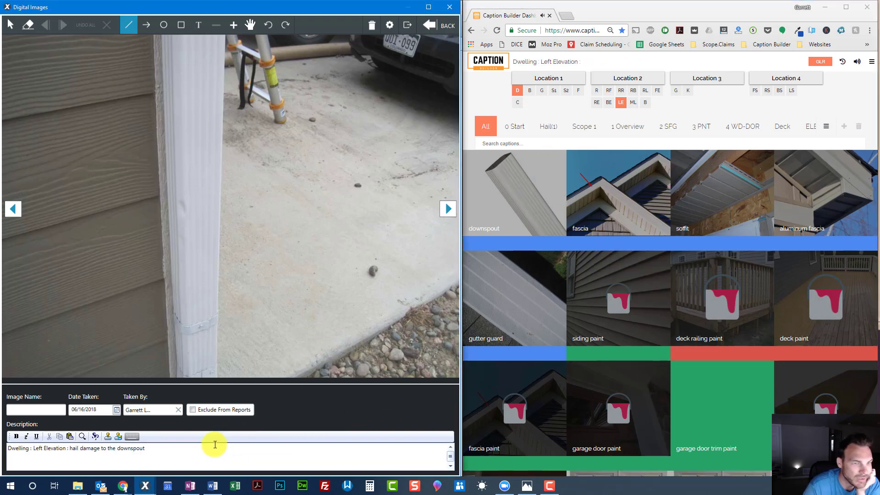
{"action": "key", "text": "Page_Down"}
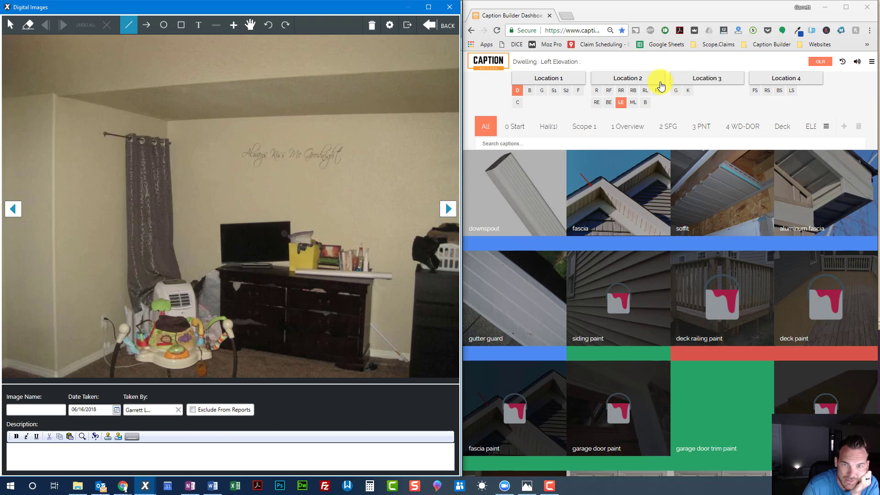
Set the caption location to 2nd Level, Master Bedroom, and describe the bedroom photo as "Dwelling : 2nd Level : Master Bedroom : overview"
{"action": "mouse_move", "coordinate": [639, 78]}
{"action": "left_click", "coordinate": [721, 113]}
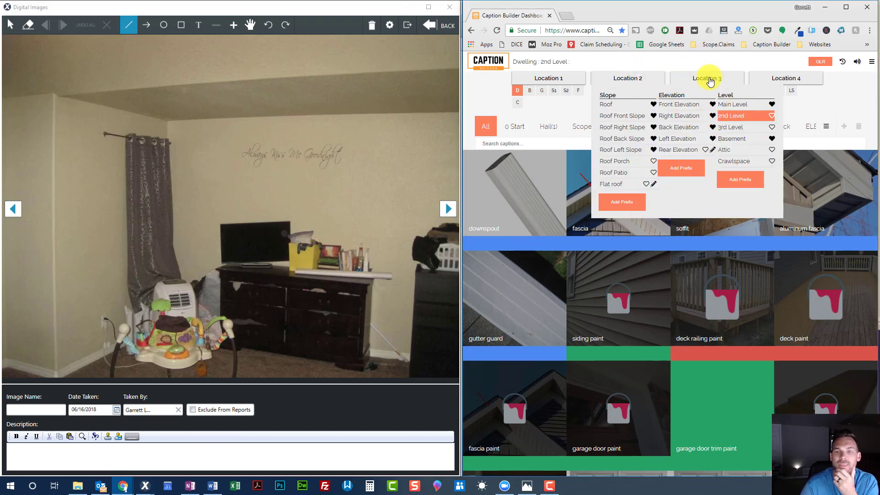
{"action": "mouse_move", "coordinate": [710, 81]}
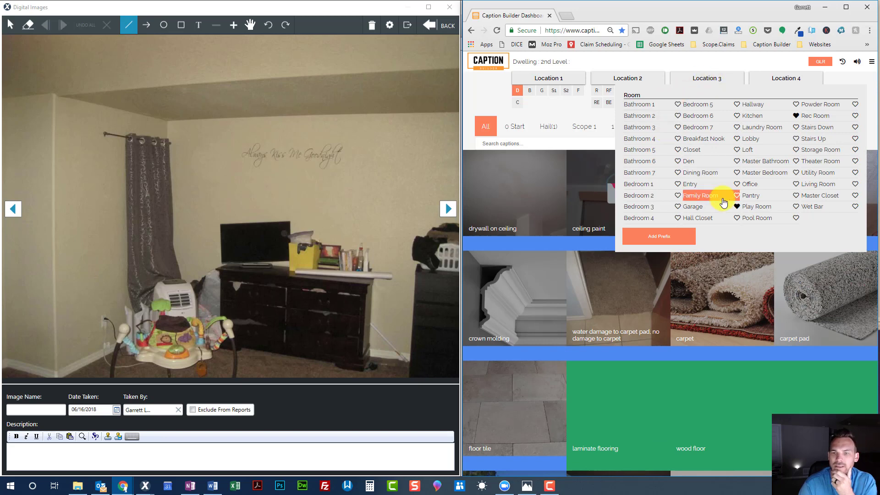
{"action": "left_click", "coordinate": [768, 173]}
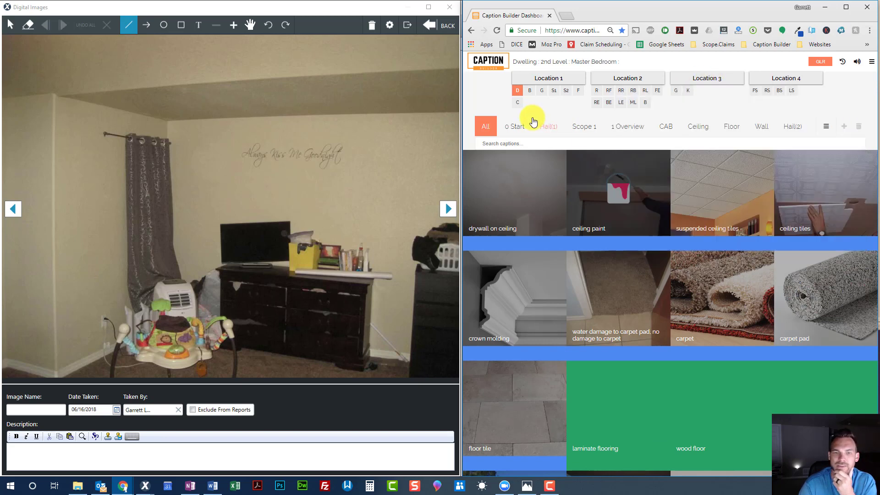
{"action": "left_click", "coordinate": [580, 233]}
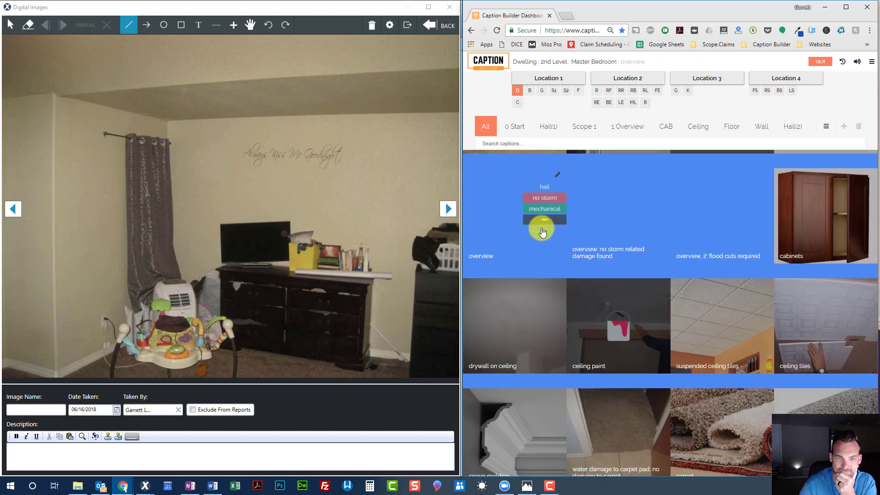
{"action": "left_click", "coordinate": [251, 455]}
{"action": "type", "text": "Dwelling : 2nd Level : Master Bedroom : overview"}
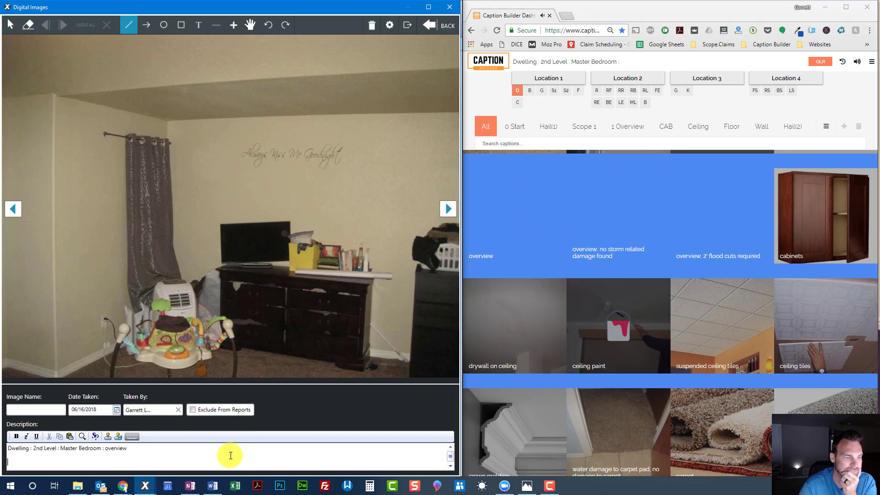
{"action": "key", "text": "Page_Down"}
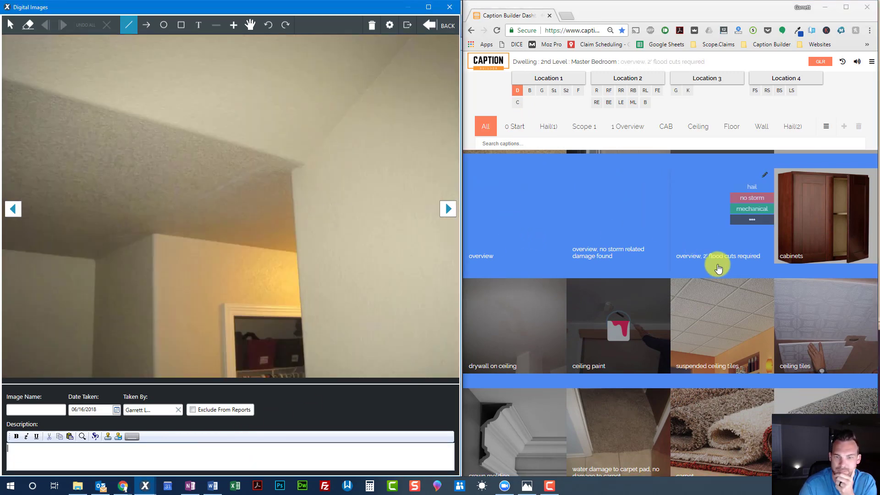
Describe the two ceiling photos as "Dwelling : 2nd Level : Master Bedroom : water damage to the drywall on ceiling"
{"action": "left_click", "coordinate": [548, 334]}
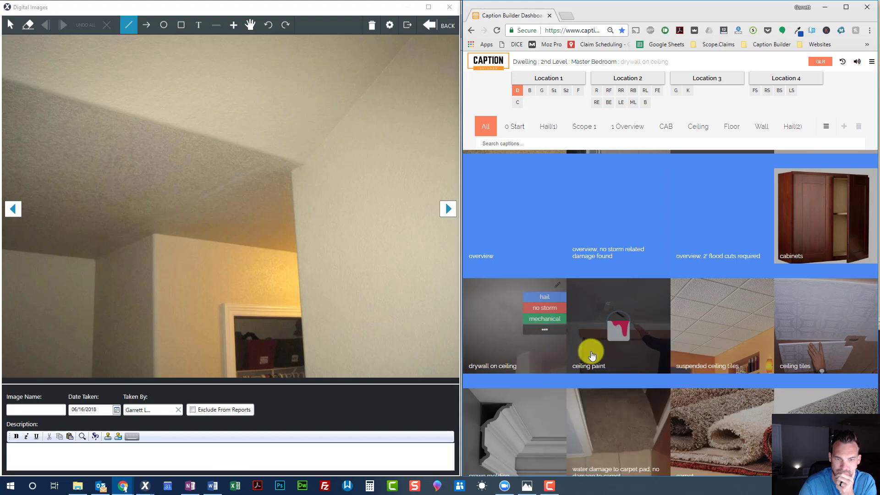
{"action": "left_click", "coordinate": [552, 334]}
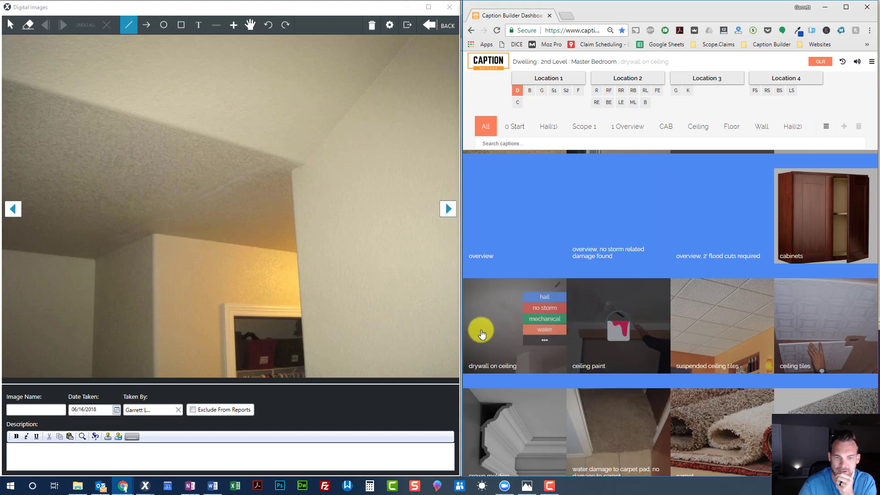
{"action": "left_click", "coordinate": [544, 332]}
{"action": "left_click", "coordinate": [230, 456]}
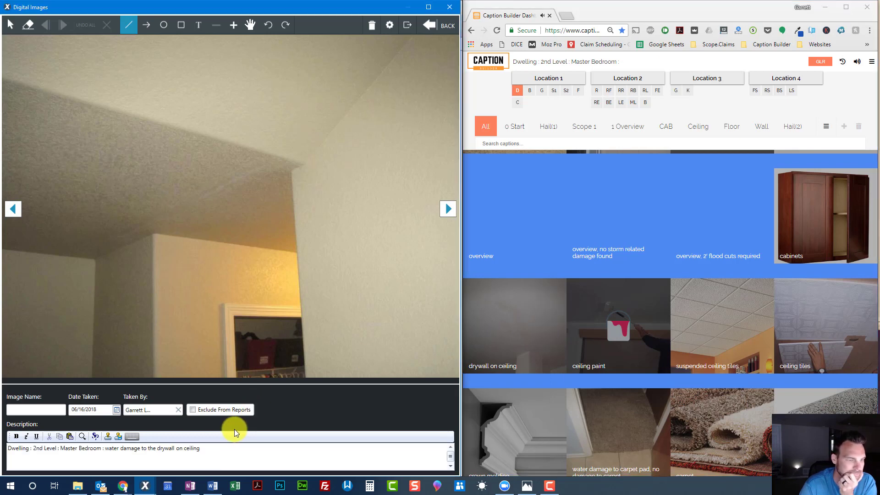
{"action": "key", "text": "Page_Down"}
{"action": "type", "text": "Dwelling : 2nd Level : Master Bedroom : water damage to the drywall on ceiling"}
{"action": "key", "text": "Page_Down"}
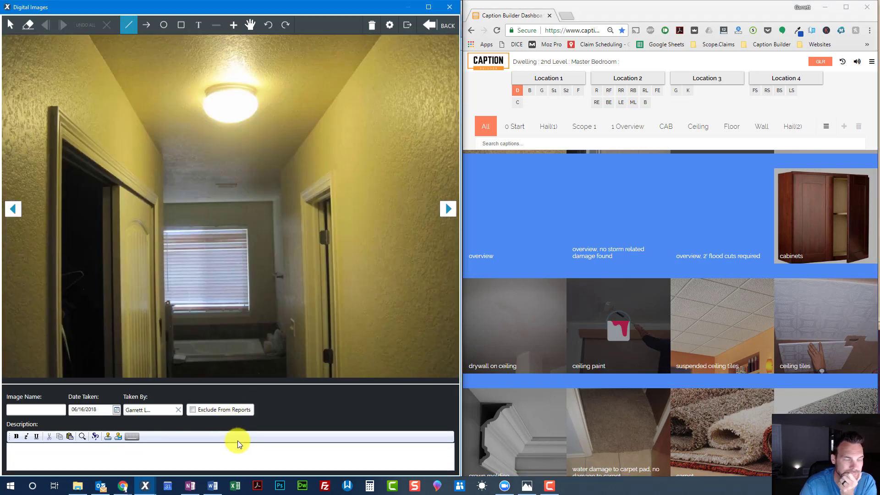
Describe the photo of the passage to the bathroom as "Dwelling : 2nd Level : Master Bedroom : overview"
{"action": "left_click", "coordinate": [498, 238]}
{"action": "left_click", "coordinate": [287, 440]}
{"action": "type", "text": "Dwelling : 2nd Level : Master Bedroom : overview"}
{"action": "key", "text": "Page_Down"}
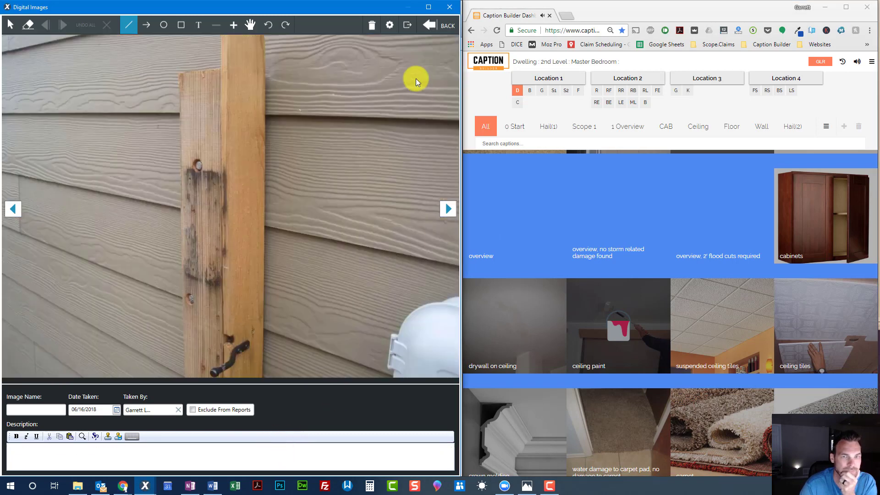
Switch the captions to the fence's front side and describe the post photo as "Fence : Front Side : mechanically attached to dwelling"
{"action": "left_click", "coordinate": [577, 91]}
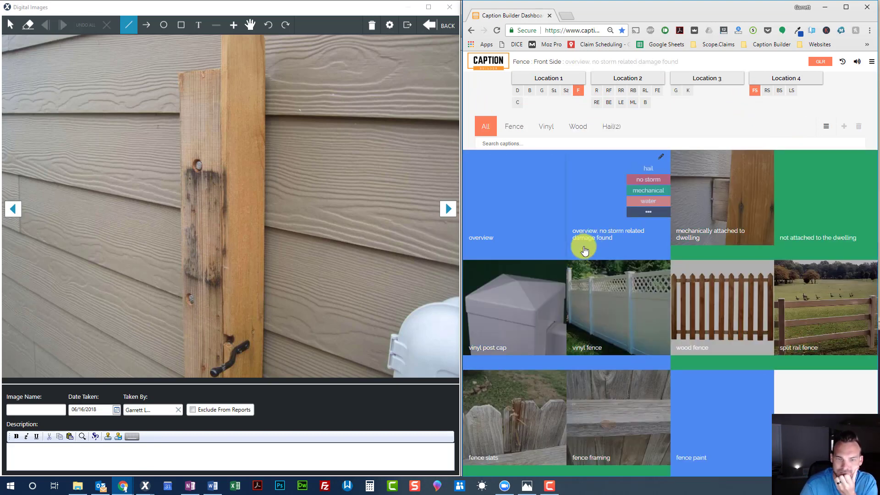
{"action": "left_click", "coordinate": [310, 465]}
{"action": "type", "text": "Fence : Front Side : mechanically attached to dwelling"}
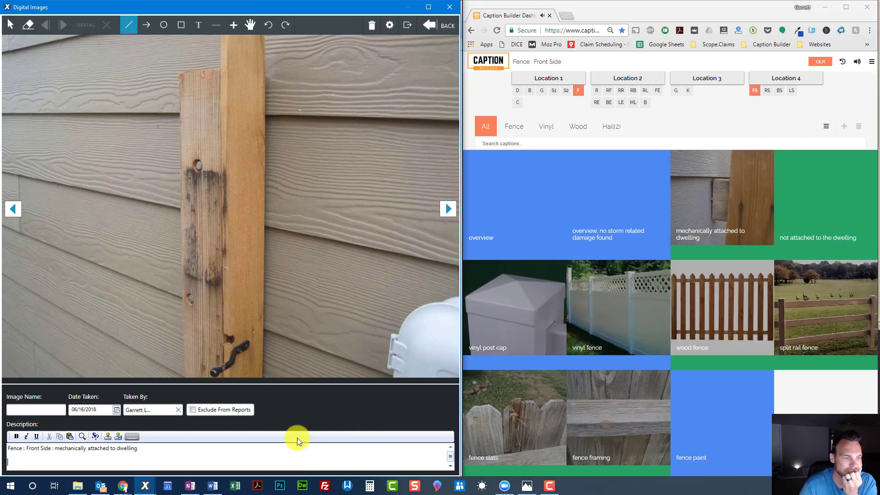
{"action": "key", "text": "Page_Down"}
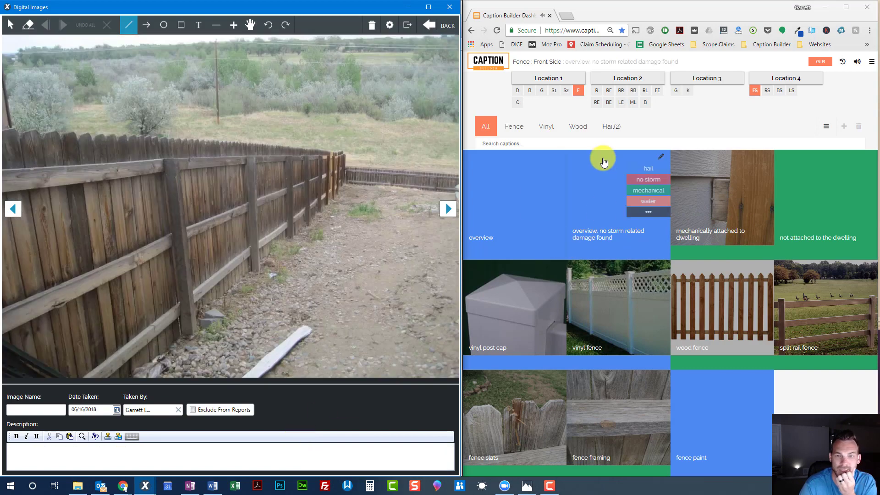
Switch the fence location to Left Side and describe the fence line photo as "Fence : Left Side : overview"
{"action": "left_click", "coordinate": [791, 91]}
{"action": "left_click", "coordinate": [295, 445]}
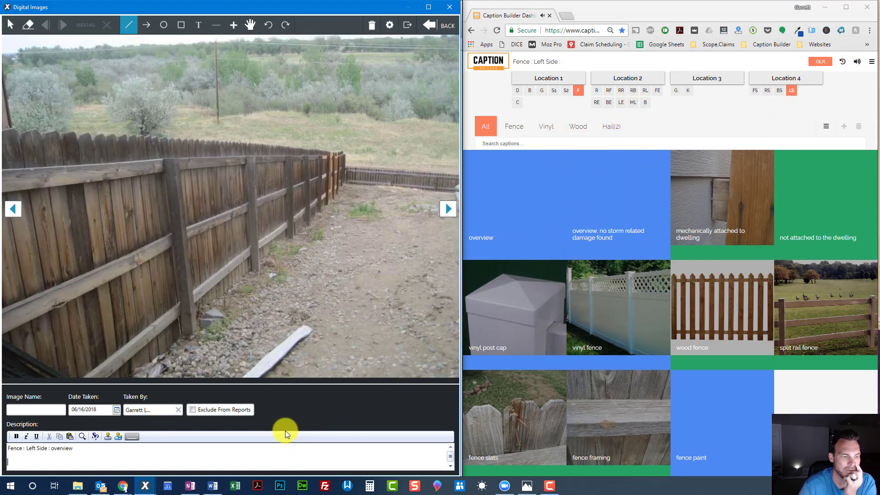
{"action": "key", "text": "Page_Down"}
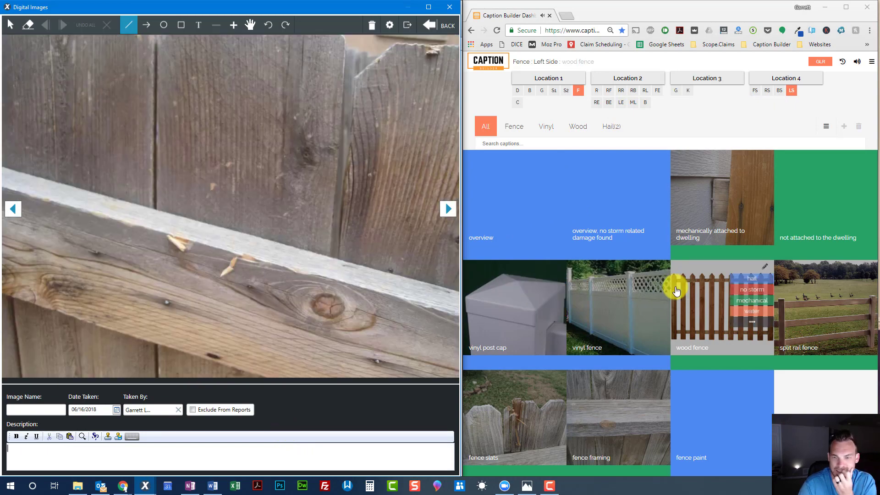
Describe the fence rail close-ups as "Fence : Left Side : hail damage to the fence framing"
{"action": "scroll", "coordinate": [766, 317], "scroll_direction": "down", "scroll_amount": 1}
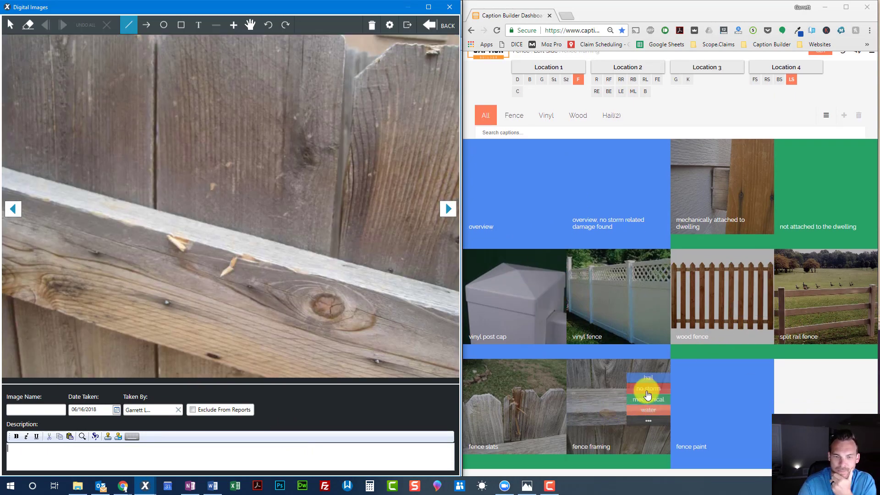
{"action": "left_click", "coordinate": [651, 376]}
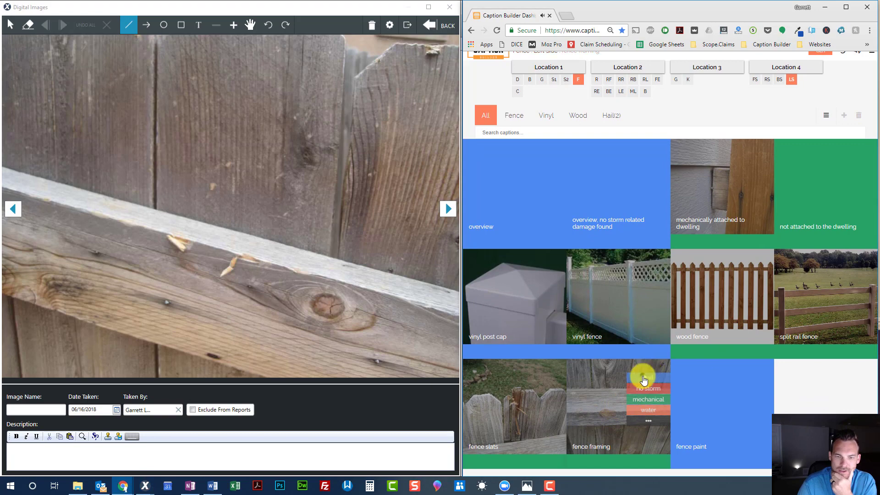
{"action": "left_click", "coordinate": [283, 459]}
{"action": "key", "text": "Page_Down"}
{"action": "type", "text": "Fence : Left Side : hail damage to the fence framing"}
{"action": "key", "text": "Page_Down"}
{"action": "type", "text": "Fence : Left Side : hail damage to the fence framing"}
{"action": "key", "text": "Page_Down"}
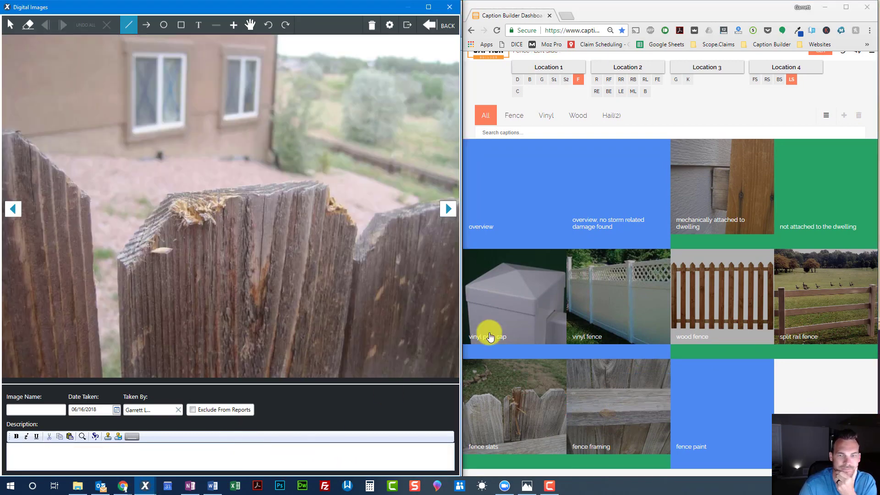
Describe the chipped fence picket photo as "Fence : Left Side : hail damage to the fence slats"
{"action": "left_click", "coordinate": [553, 380]}
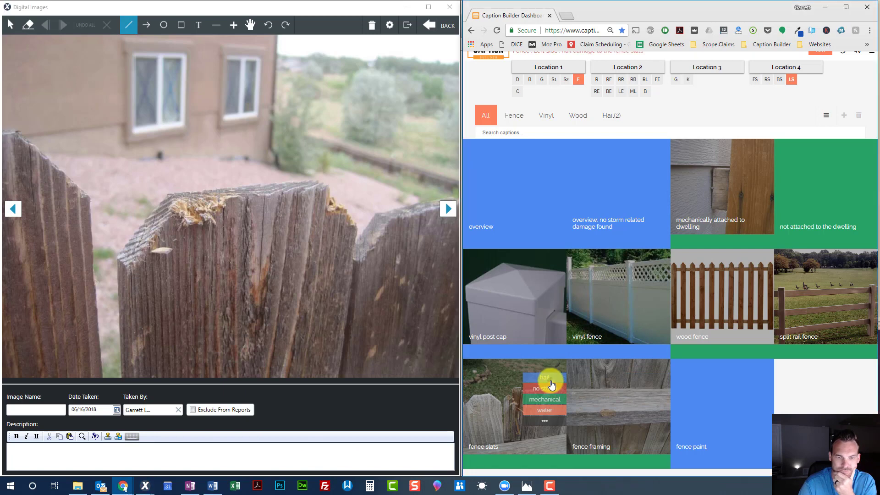
{"action": "left_click", "coordinate": [324, 470]}
{"action": "type", "text": "Fence : Left Side : hail damage to the fence slats"}
{"action": "key", "text": "Page_Down"}
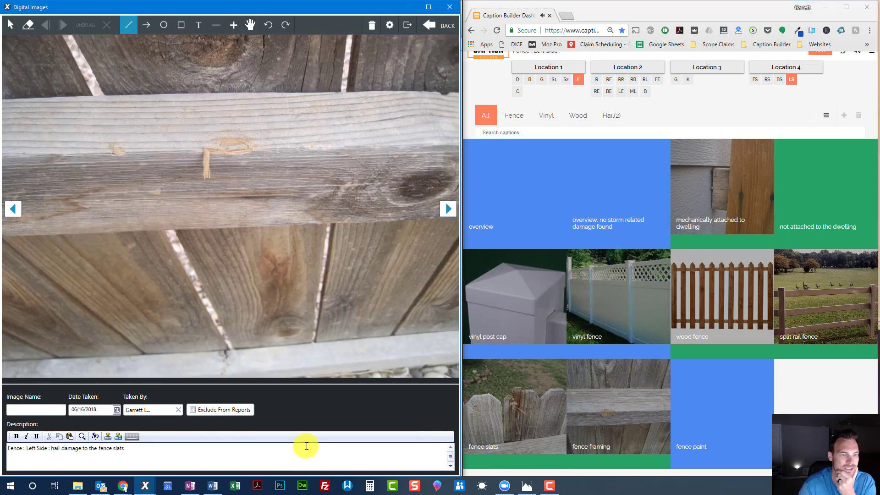
Give the next fence rail photo the Left Side hail damage caption for fence framing instead of the fence slats description
{"action": "mouse_move", "coordinate": [605, 408]}
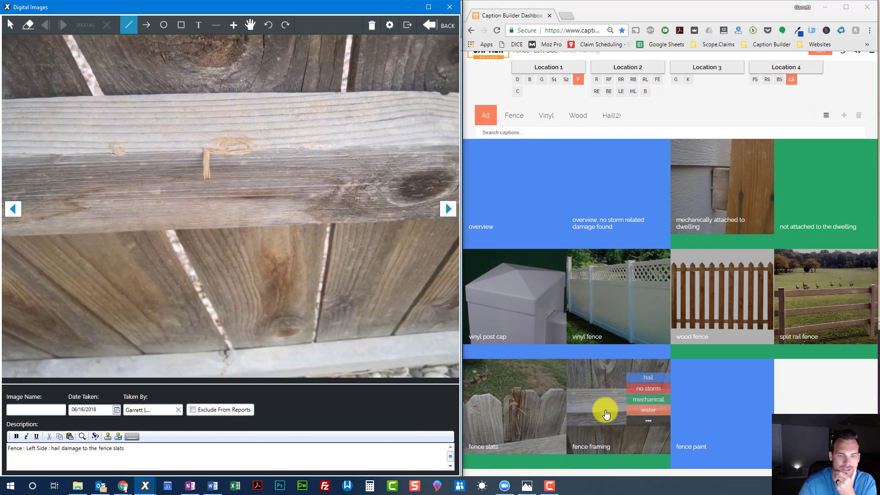
{"action": "left_click", "coordinate": [651, 383]}
{"action": "left_click", "coordinate": [259, 449]}
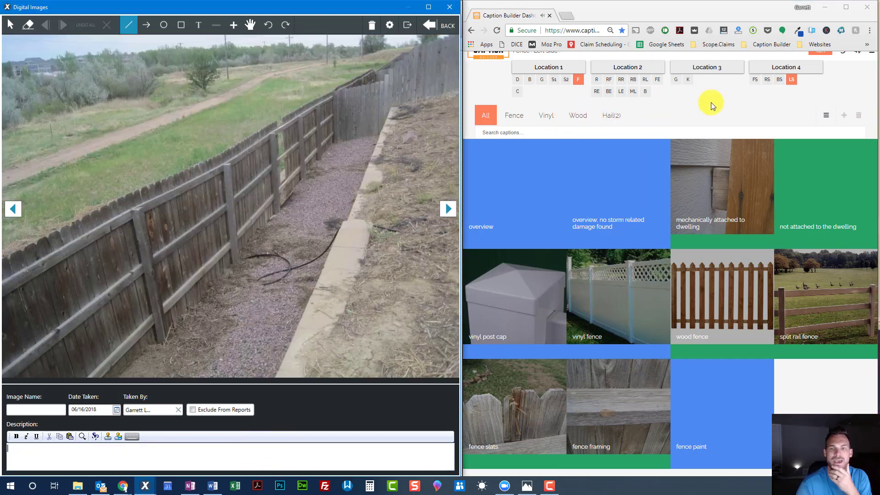
Switch the fence location to Back Side and use the overview caption for the back fence line photo
{"action": "left_click", "coordinate": [779, 79]}
{"action": "left_click", "coordinate": [491, 205]}
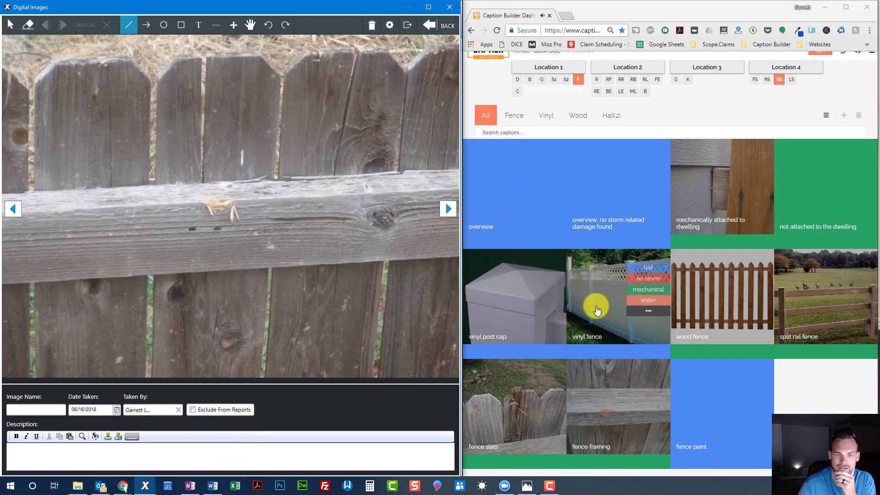
Caption the back fence rail photo with hail damage to the fence framing and the chipped picket photo with hail damage to the fence slats
{"action": "left_click", "coordinate": [641, 378]}
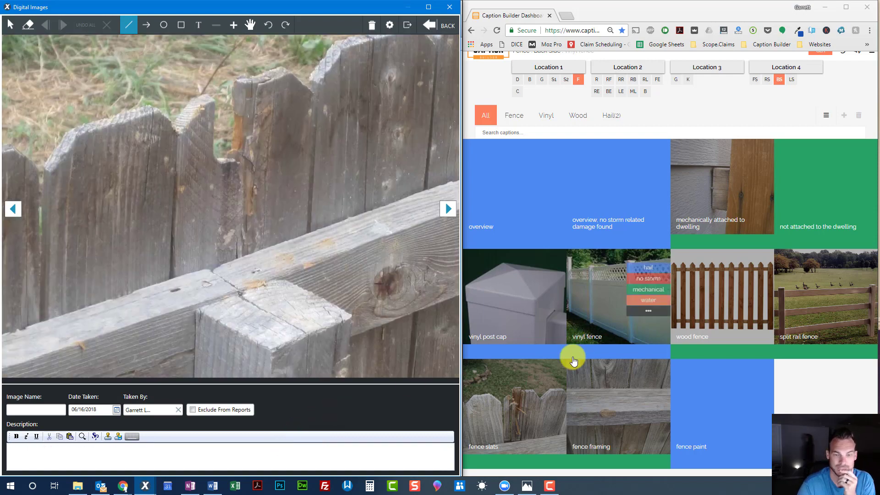
{"action": "left_click", "coordinate": [560, 374]}
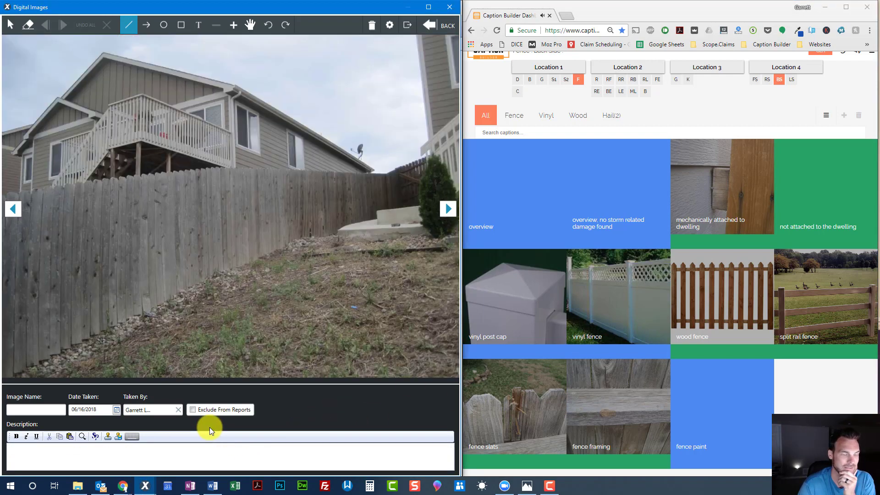
Switch the fence location to Right Side, then caption the fence line photo as overview and the picket close-up as hail damage to the fence slats
{"action": "left_click", "coordinate": [768, 81]}
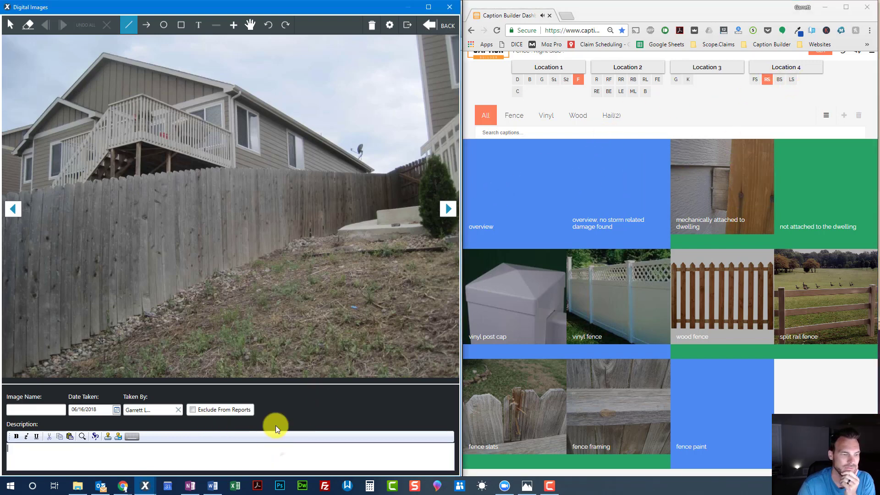
{"action": "key", "text": "ctrl+v"}
{"action": "key", "text": "Page_Down"}
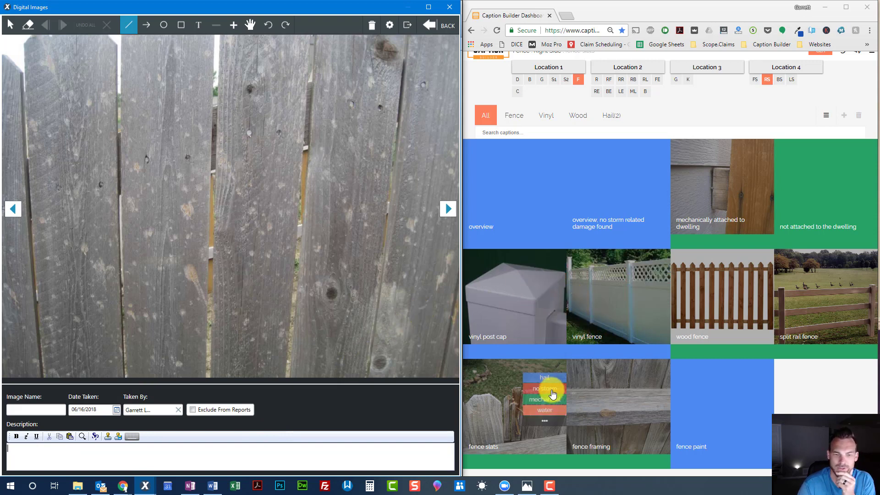
{"action": "left_click", "coordinate": [552, 394]}
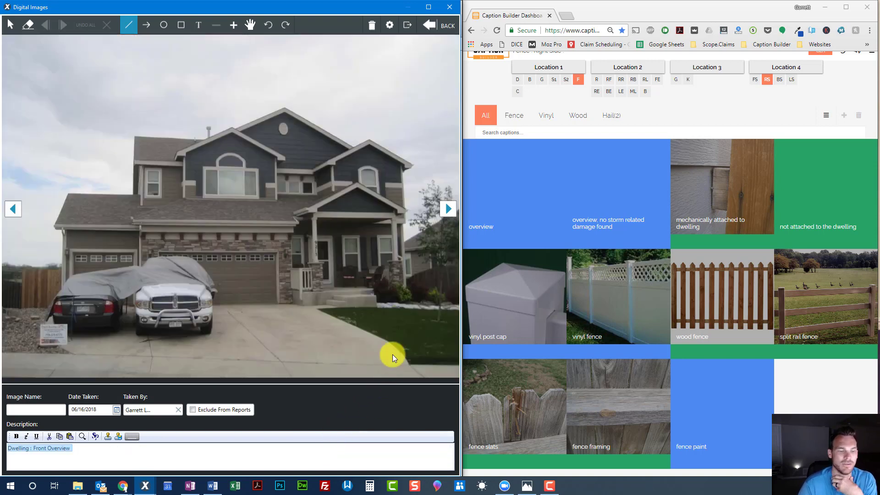
Return to the thumbnail overview of the unassigned images and look through the photos
{"action": "left_click", "coordinate": [440, 24]}
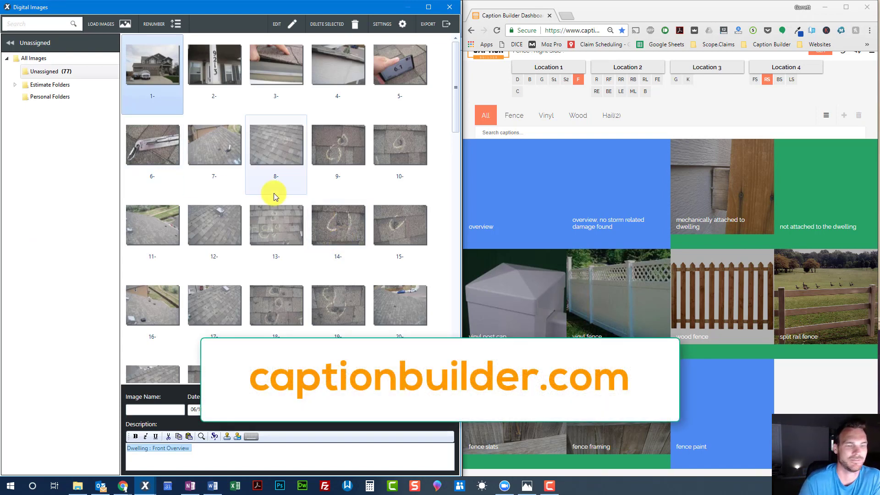
{"action": "scroll", "coordinate": [289, 211], "scroll_direction": "down", "scroll_amount": 1}
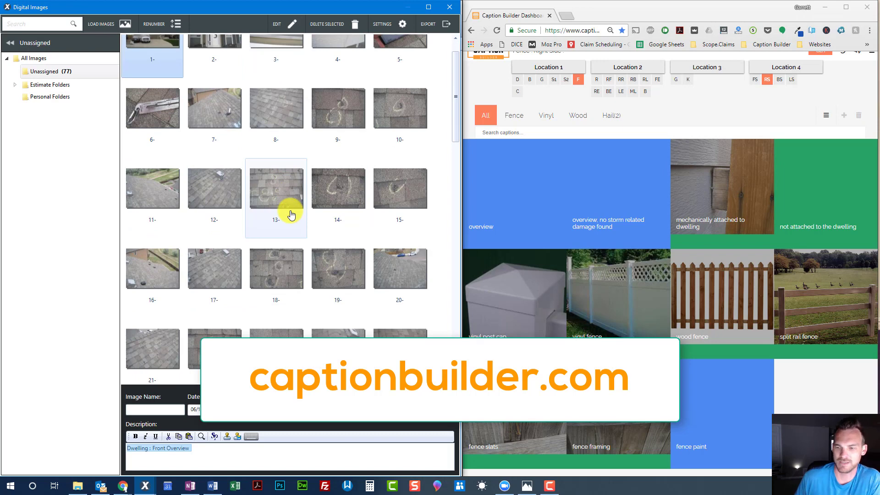